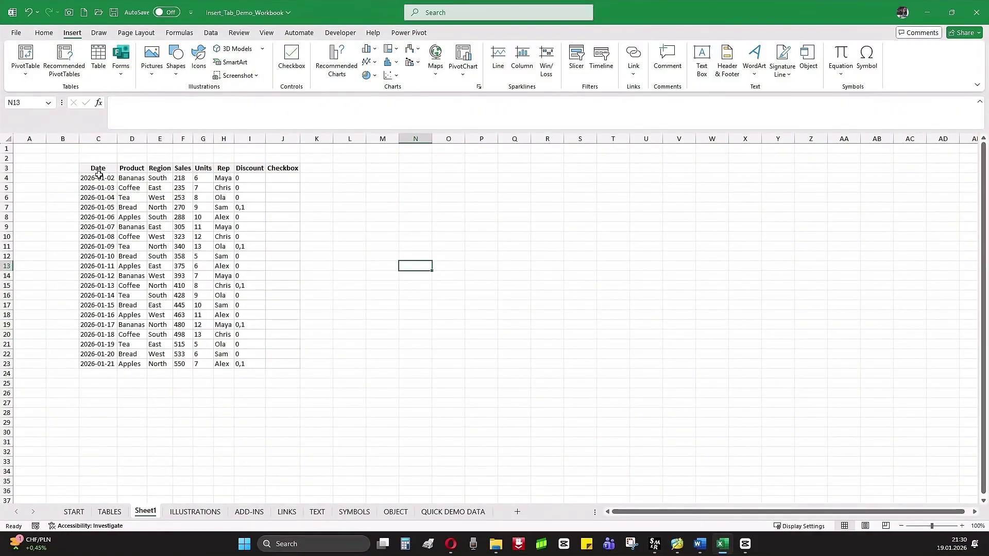
# Step: Create a PivotTable from the range C3:J23, placing it on the existing worksheet at cell M6
pyautogui.moveTo(97, 170); pyautogui.dragTo(269, 363)
pyautogui.click(25, 57)
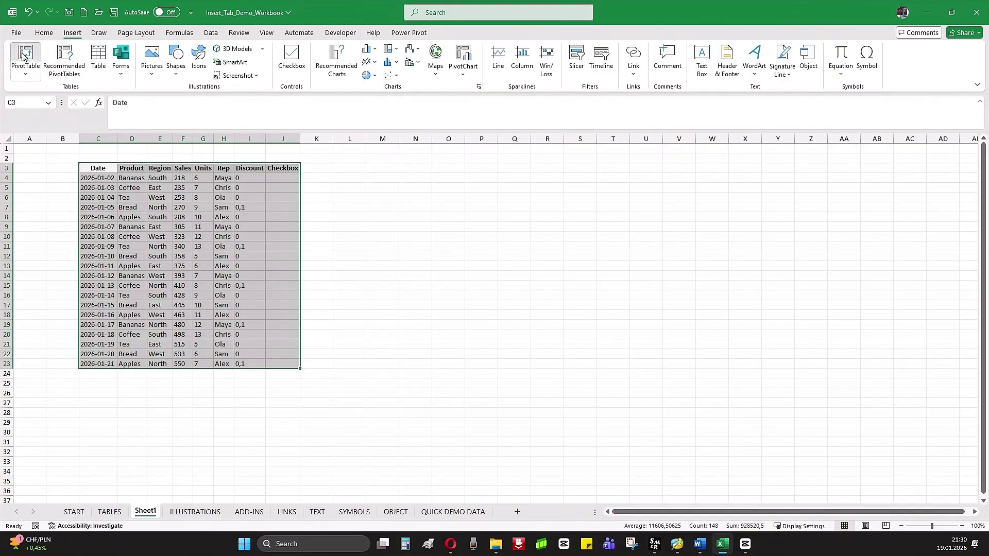
pyautogui.click(654, 317)
pyautogui.click(380, 198)
pyautogui.click(773, 372)
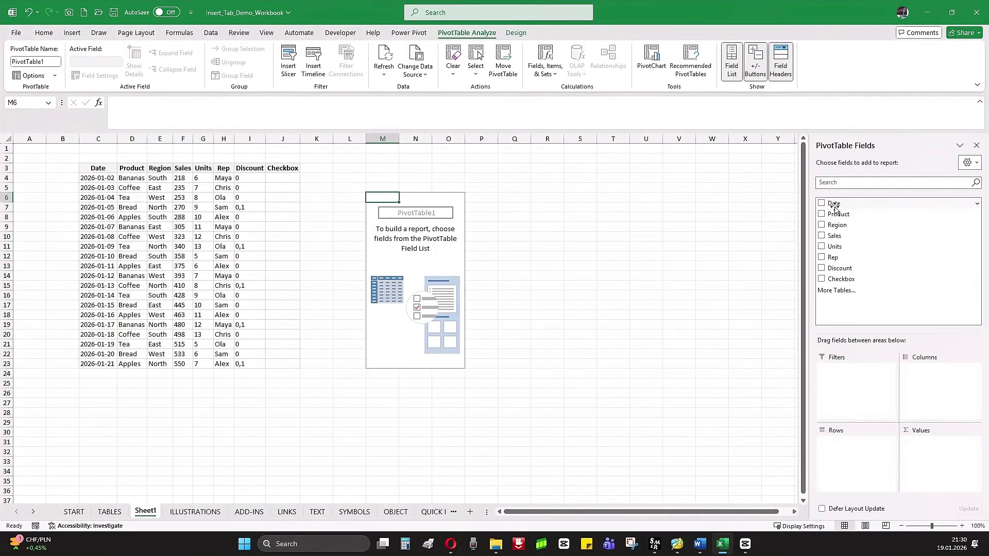
# Step: Lay out the PivotTable with Date in Rows, Product in Columns and the count of Product in Values
pyautogui.moveTo(836, 203); pyautogui.dragTo(852, 446)
pyautogui.moveTo(838, 219); pyautogui.dragTo(922, 379)
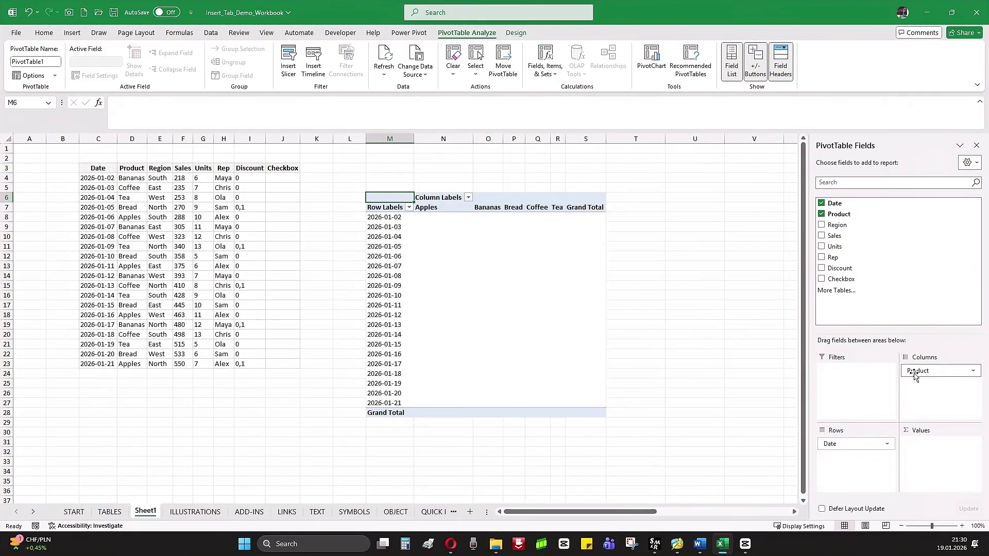
pyautogui.moveTo(838, 215); pyautogui.dragTo(933, 456)
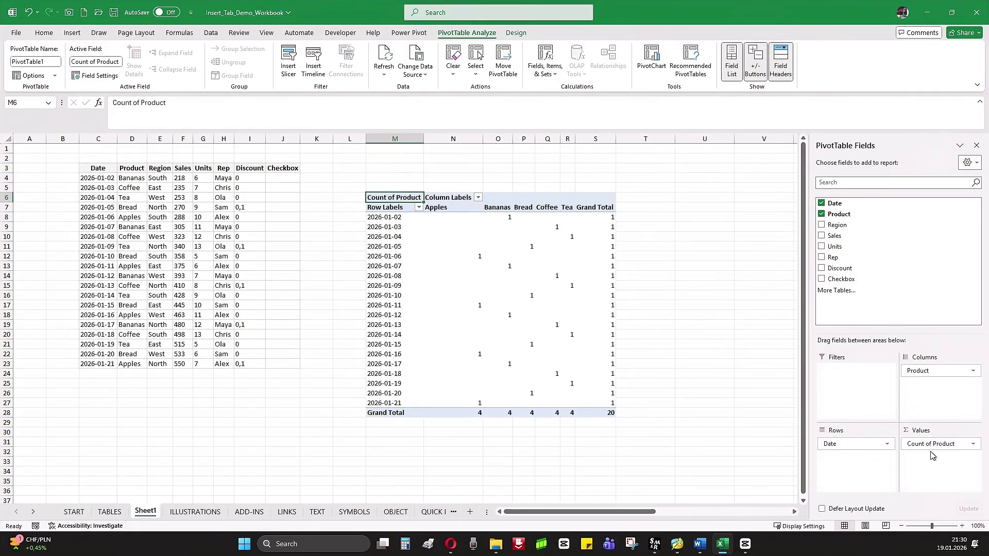
# Step: Replace the Product count in the PivotTable's Values area with Sales, and remove Date from Rows
pyautogui.click(835, 237)
pyautogui.moveTo(920, 445); pyautogui.dragTo(867, 277)
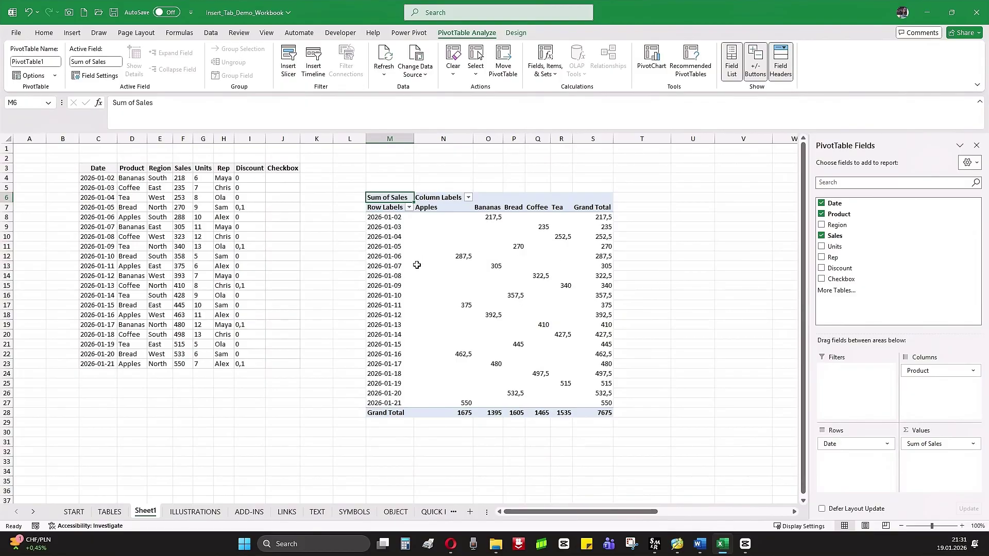
pyautogui.moveTo(856, 443); pyautogui.dragTo(858, 270)
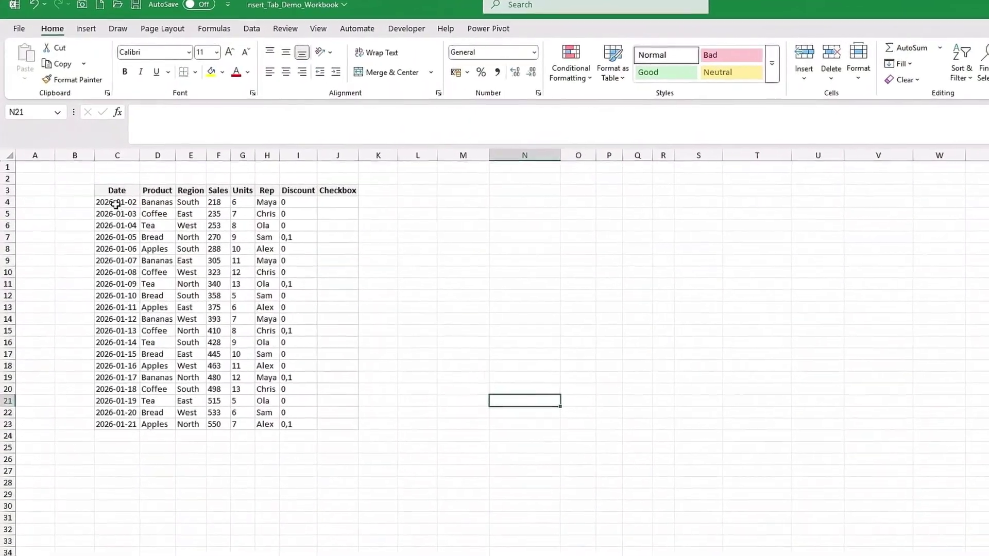
# Step: Examine the sales data range C3:J23, including individual Product, Sales and Region entries
pyautogui.moveTo(115, 188); pyautogui.dragTo(347, 448)
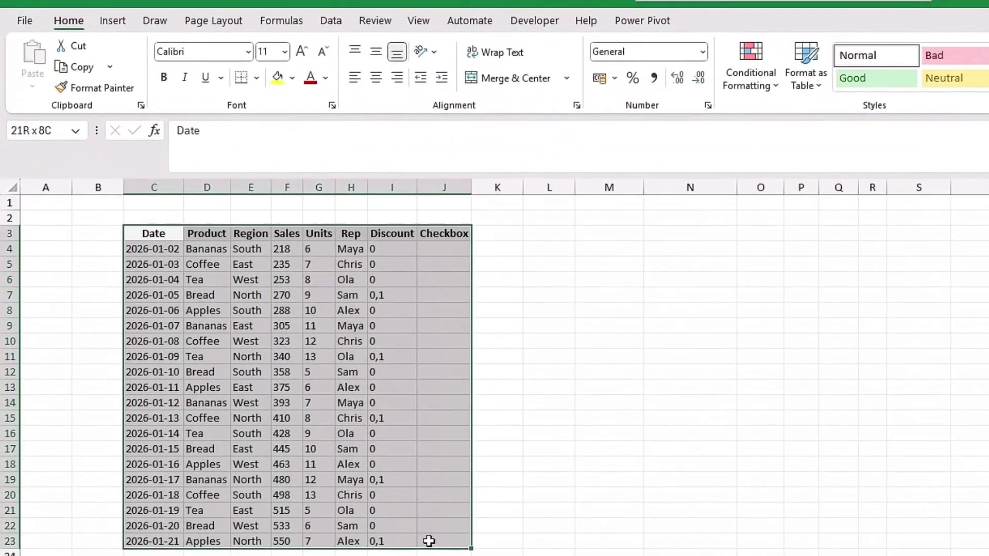
pyautogui.moveTo(429, 541); pyautogui.dragTo(427, 538)
pyautogui.click(209, 280)
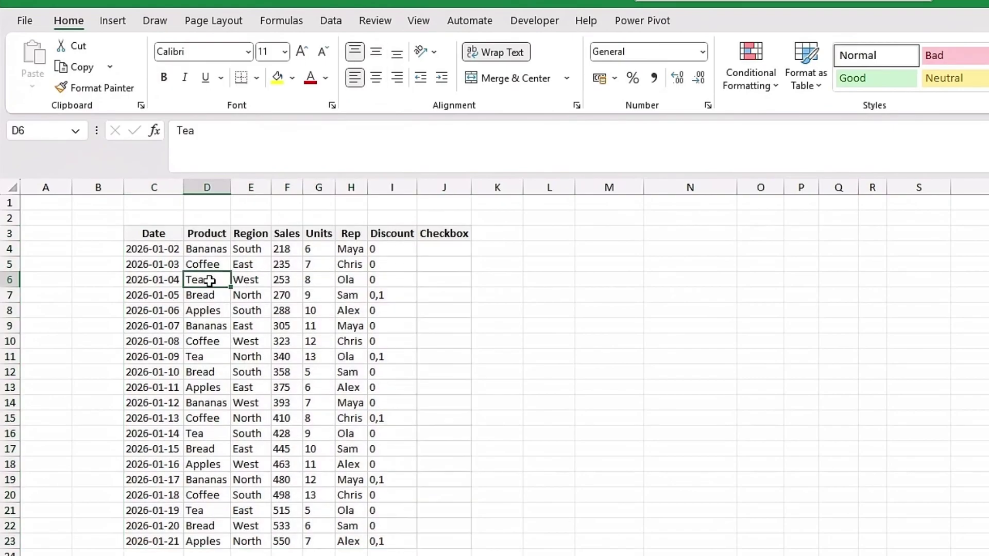
pyautogui.click(212, 325)
pyautogui.moveTo(170, 234); pyautogui.dragTo(418, 535)
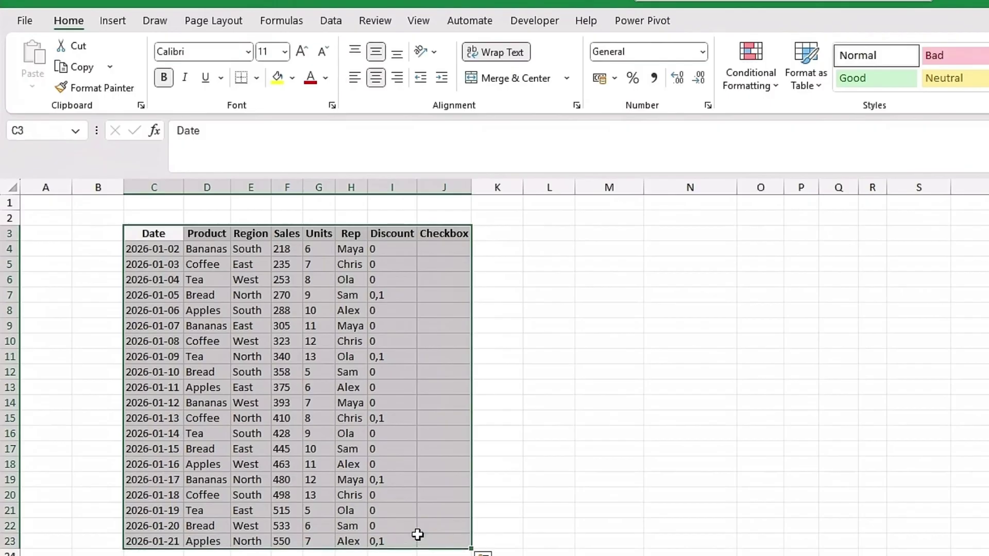
pyautogui.click(276, 495)
pyautogui.click(280, 449)
pyautogui.click(281, 403)
pyautogui.click(285, 356)
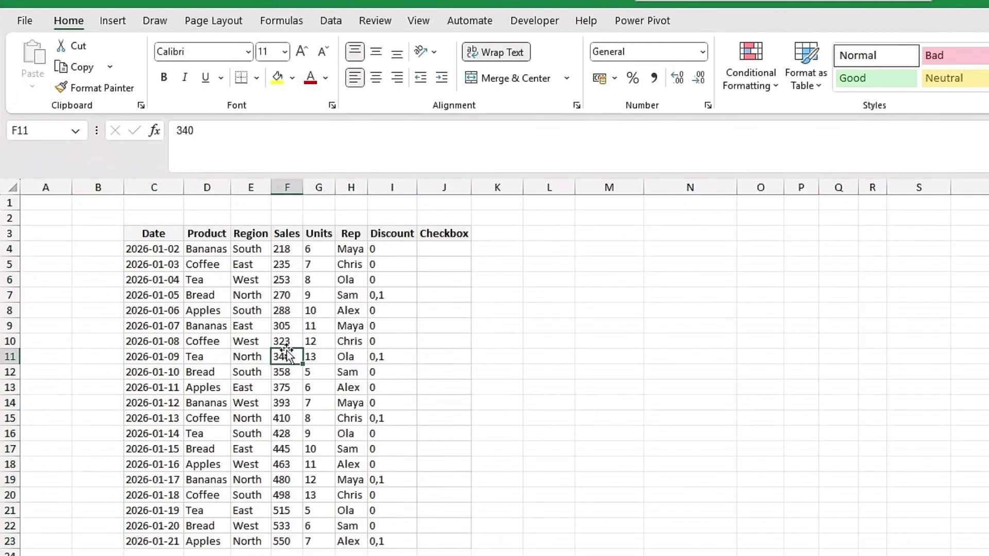
pyautogui.click(250, 418)
pyautogui.click(247, 449)
pyautogui.click(247, 496)
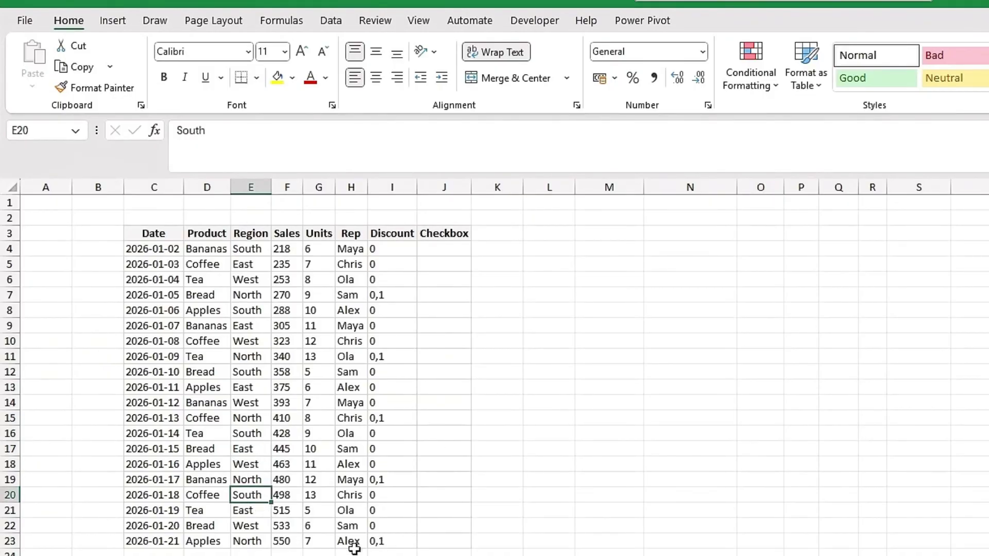
pyautogui.moveTo(150, 232); pyautogui.dragTo(426, 539)
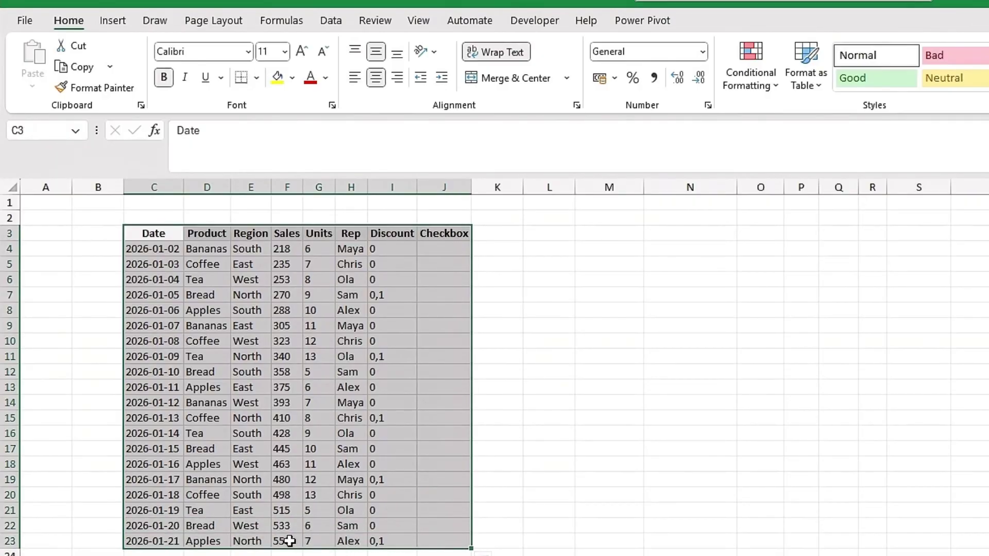
pyautogui.click(169, 296)
# Step: Convert the sales data range C3:J23 into a table, with its first row used as headers
pyautogui.moveTo(152, 234); pyautogui.dragTo(370, 498)
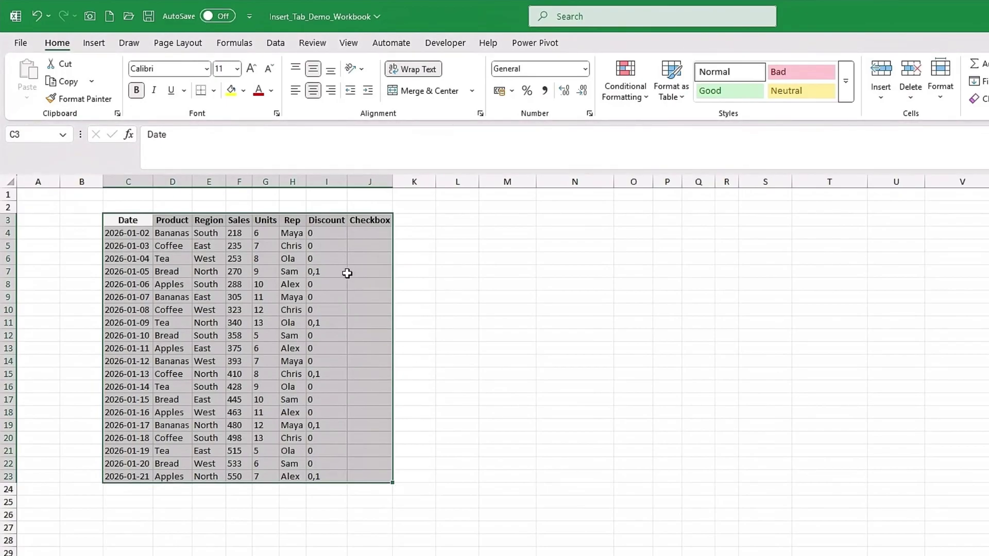
pyautogui.click(94, 43)
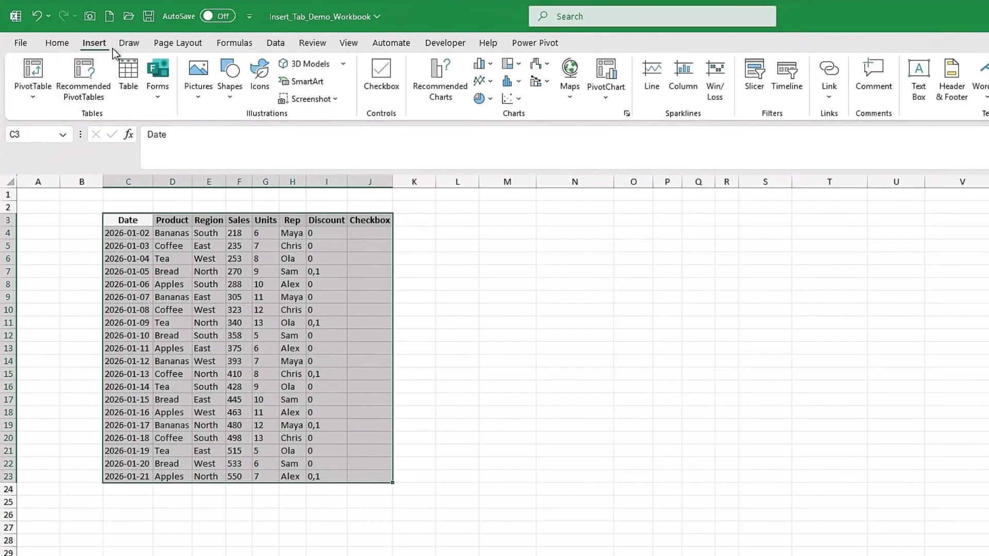
pyautogui.click(127, 77)
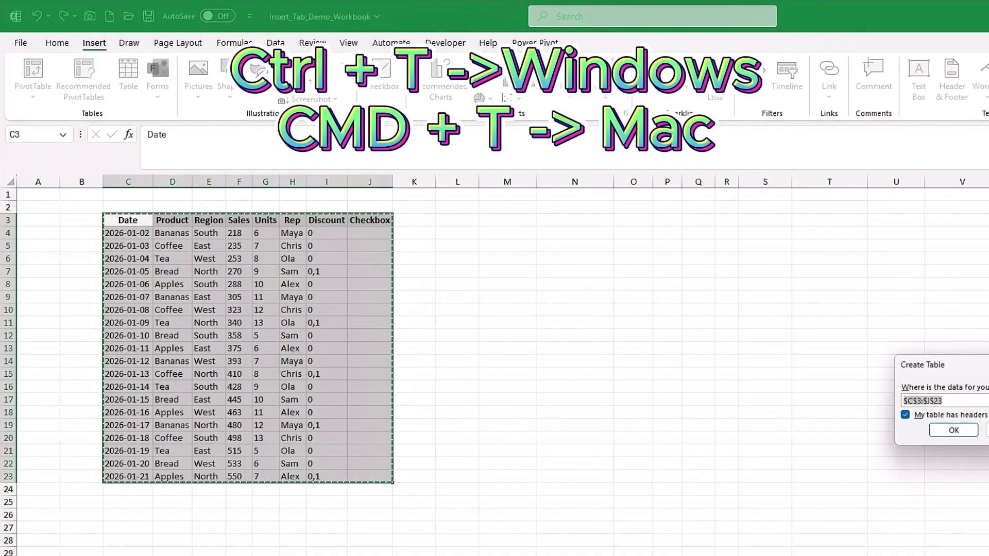
pyautogui.moveTo(940, 366); pyautogui.dragTo(423, 315)
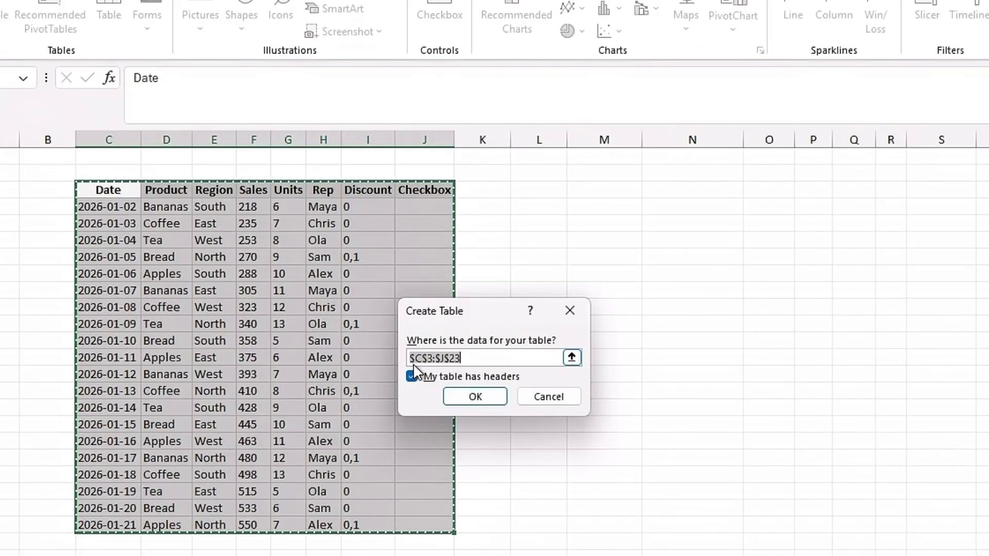
pyautogui.click(473, 398)
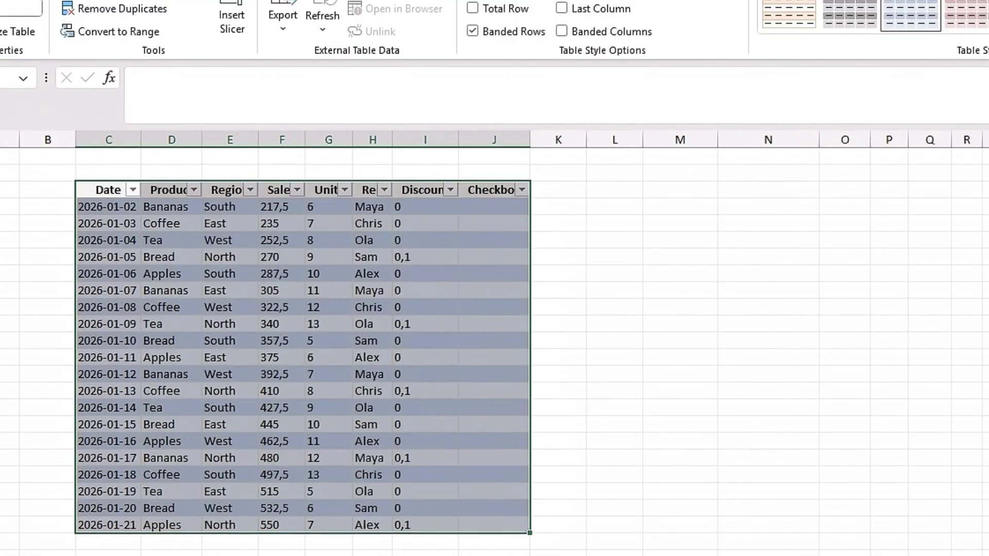
# Step: Examine the sort and filter options in the Date, Product and Region column headers of the table
pyautogui.click(425, 358)
pyautogui.click(367, 454)
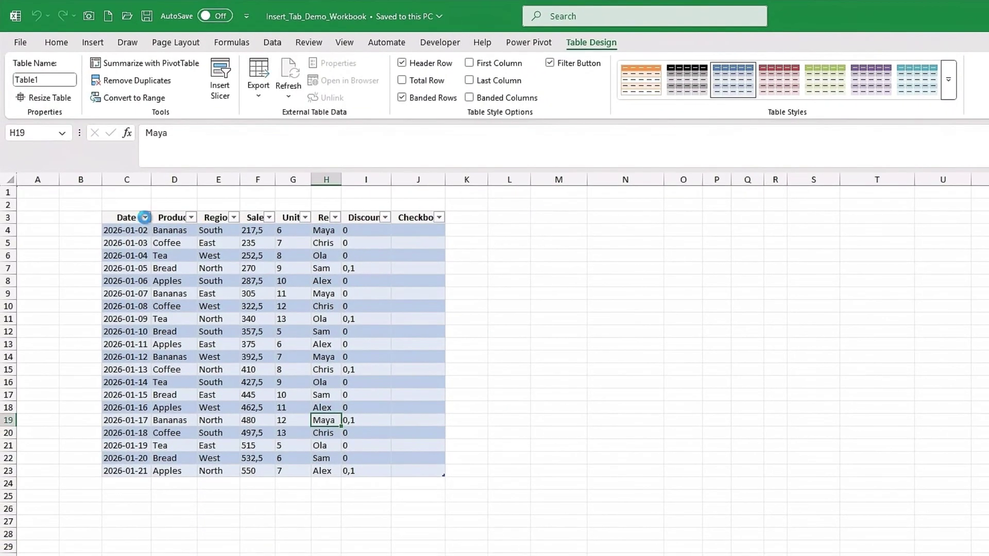
pyautogui.click(145, 217)
pyautogui.click(191, 216)
pyautogui.click(191, 217)
pyautogui.click(233, 217)
pyautogui.click(234, 217)
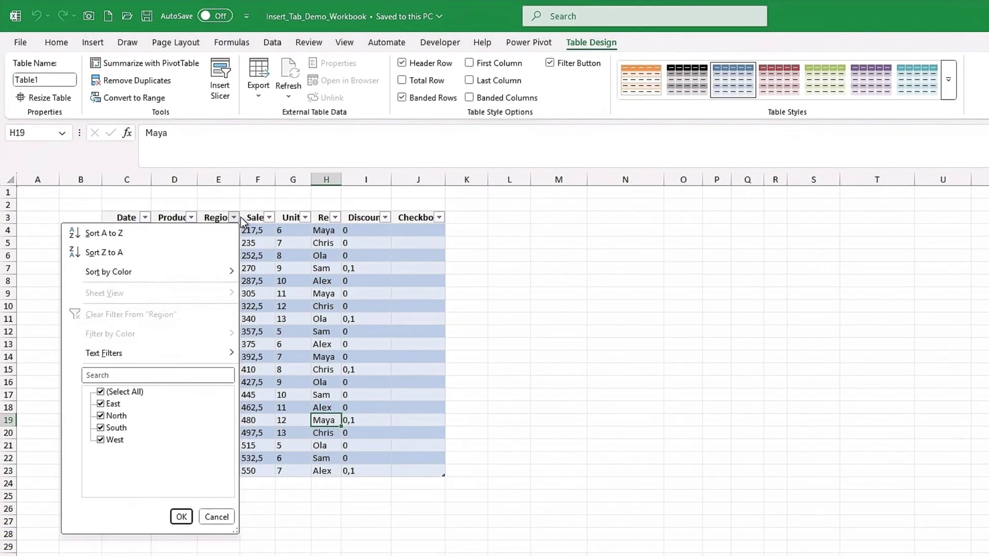
pyautogui.click(307, 268)
pyautogui.click(316, 283)
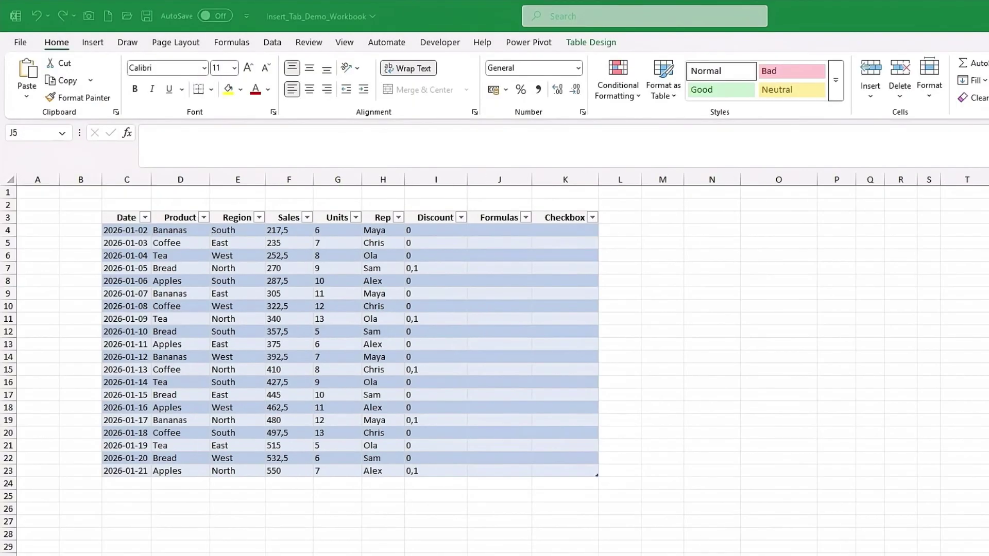
pyautogui.keyDown('shift'); pyautogui.click(480, 470); pyautogui.keyUp('shift')
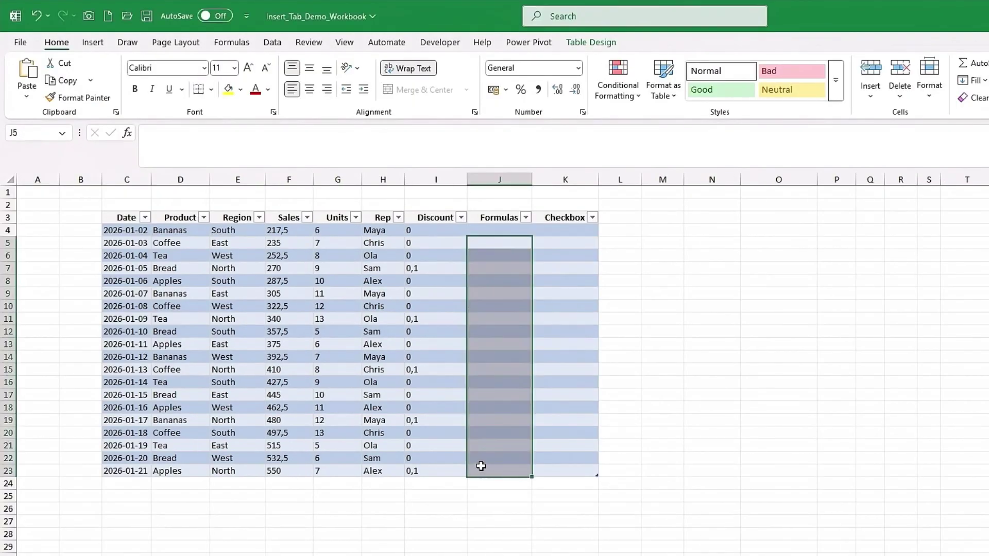
pyautogui.click(499, 231)
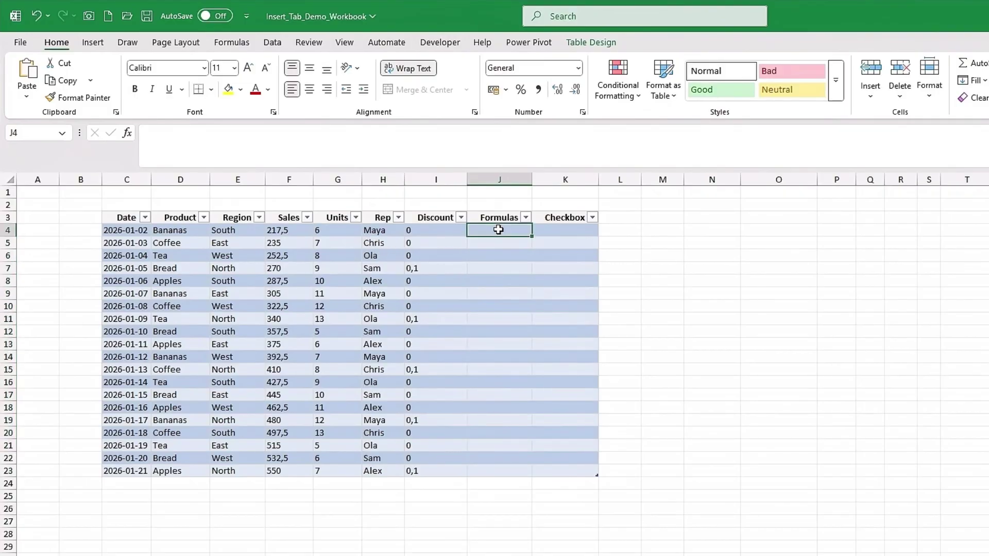
pyautogui.write('=')
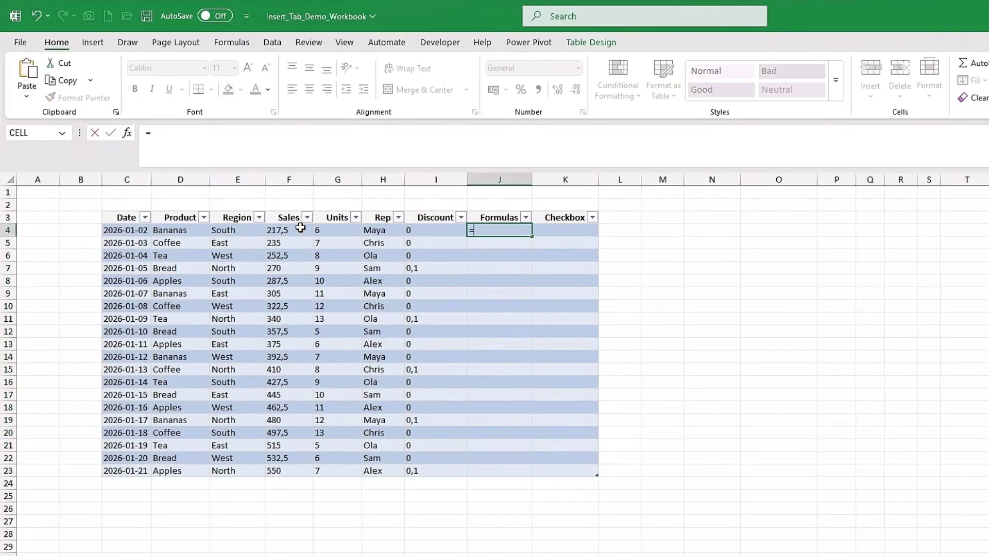
pyautogui.click(284, 229)
pyautogui.write('*')
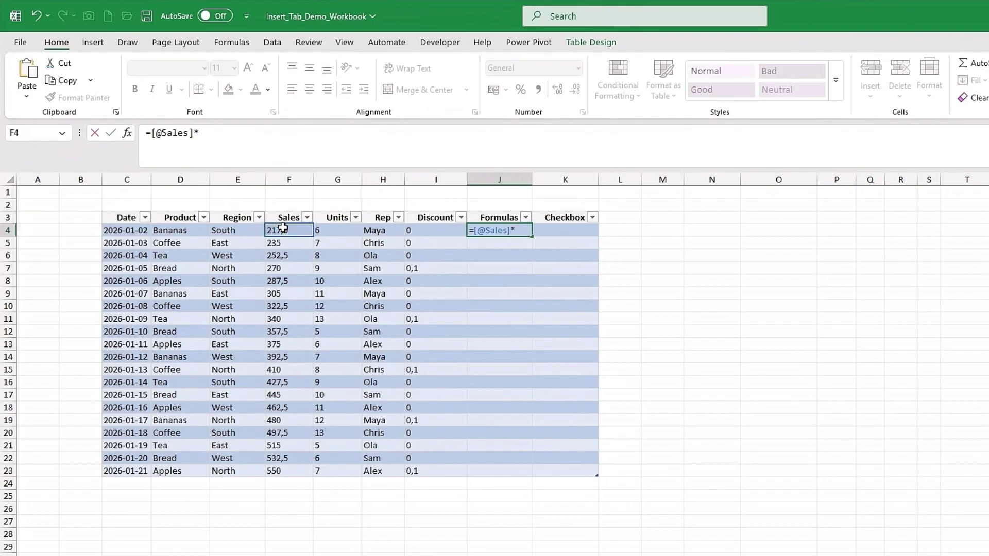
pyautogui.click(321, 229)
pyautogui.press('Return')
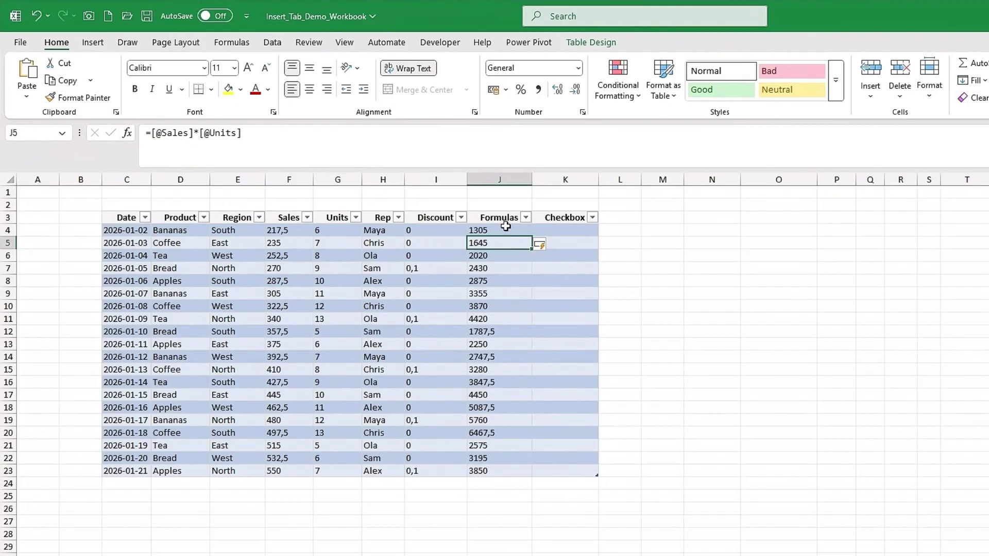
# Step: Extend the table with a new row by entering the date 2026-01-21 in C24
pyautogui.click(128, 481)
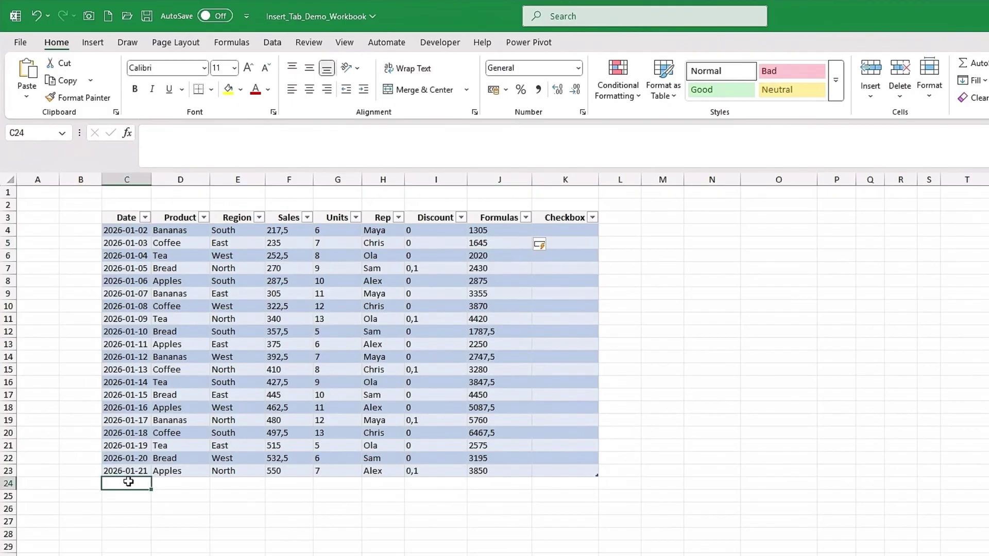
pyautogui.click(129, 468)
pyautogui.click(130, 482)
pyautogui.write('2026-01-21')
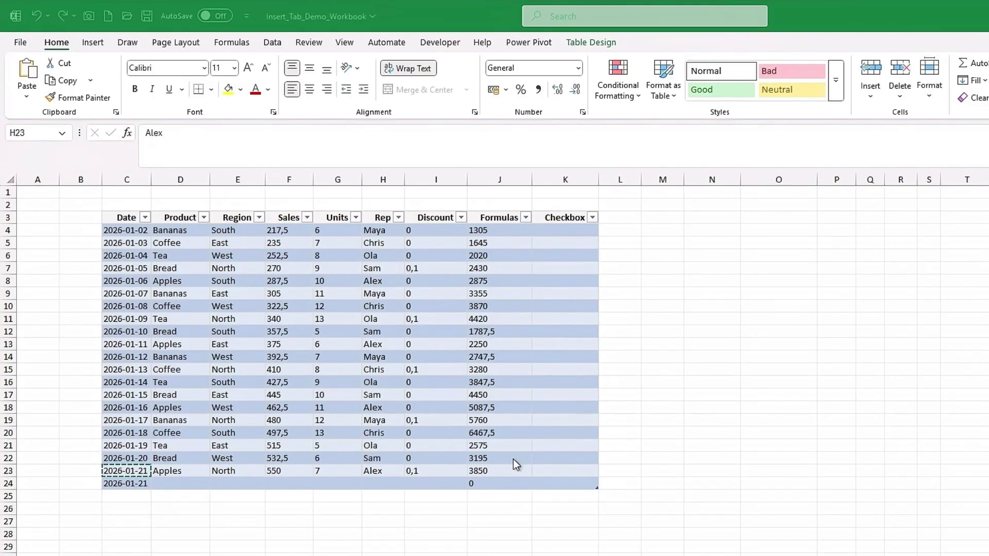
pyautogui.click(305, 447)
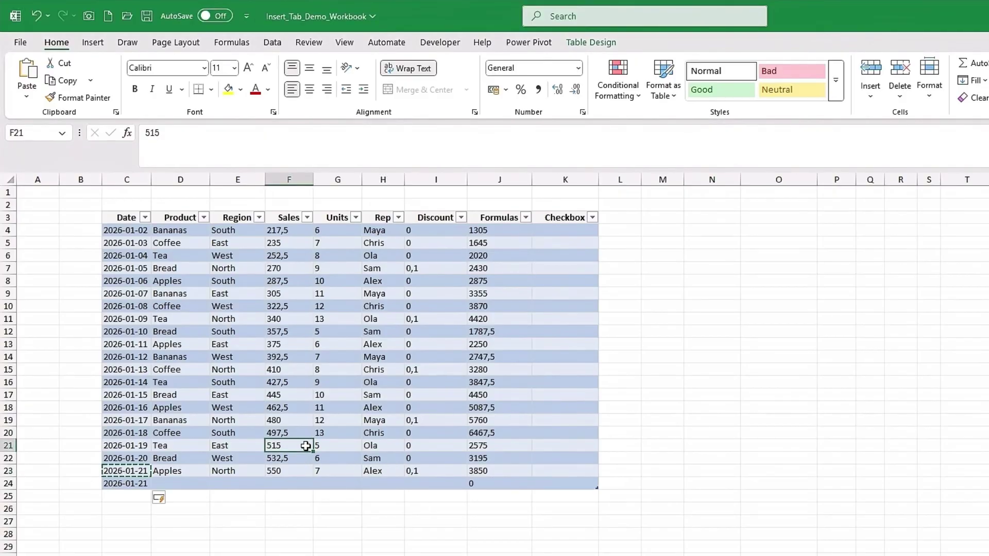
pyautogui.click(495, 422)
pyautogui.click(434, 421)
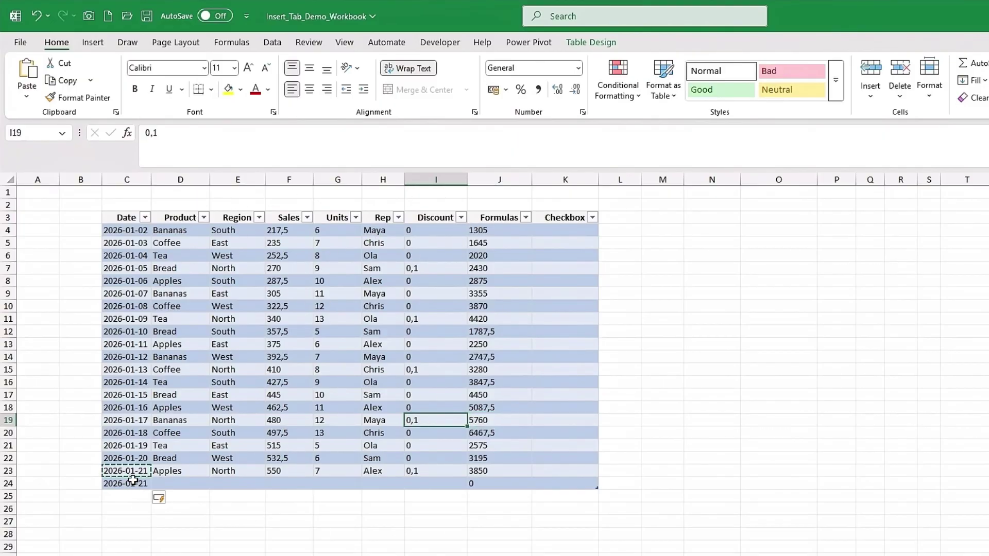
# Step: Add another table row by copying the date 2026-01-20 from C22 into C25
pyautogui.click(128, 459)
pyautogui.hotkey('ctrl', 'c')
pyautogui.click(136, 493)
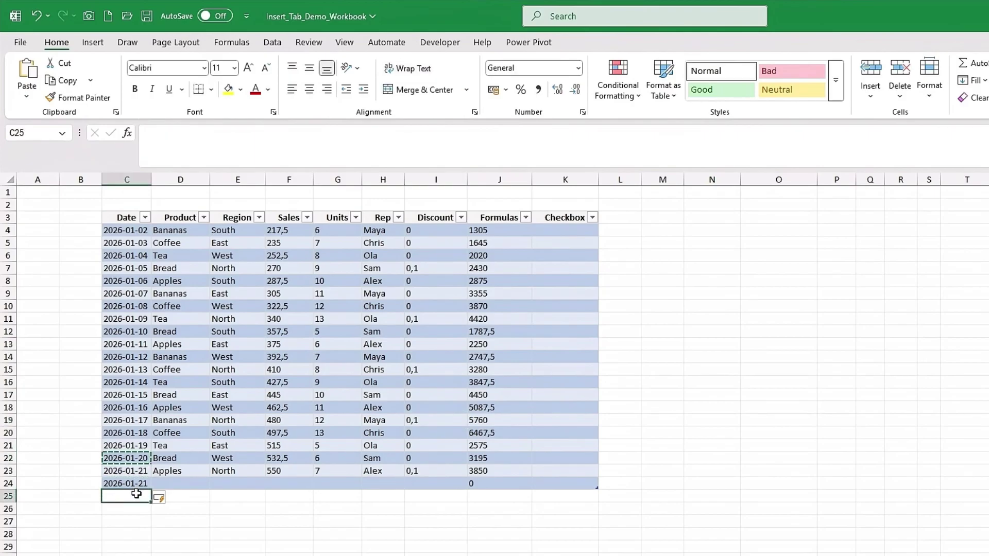
pyautogui.hotkey('ctrl', 'v')
# Step: Turn on the table's Total Row and set the Units column's total to Average
pyautogui.click(436, 305)
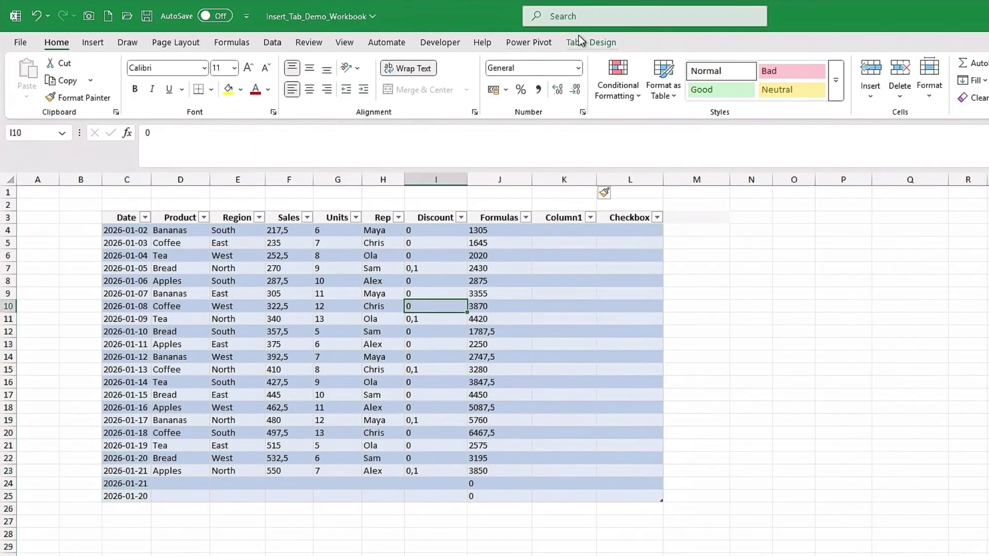
pyautogui.click(586, 41)
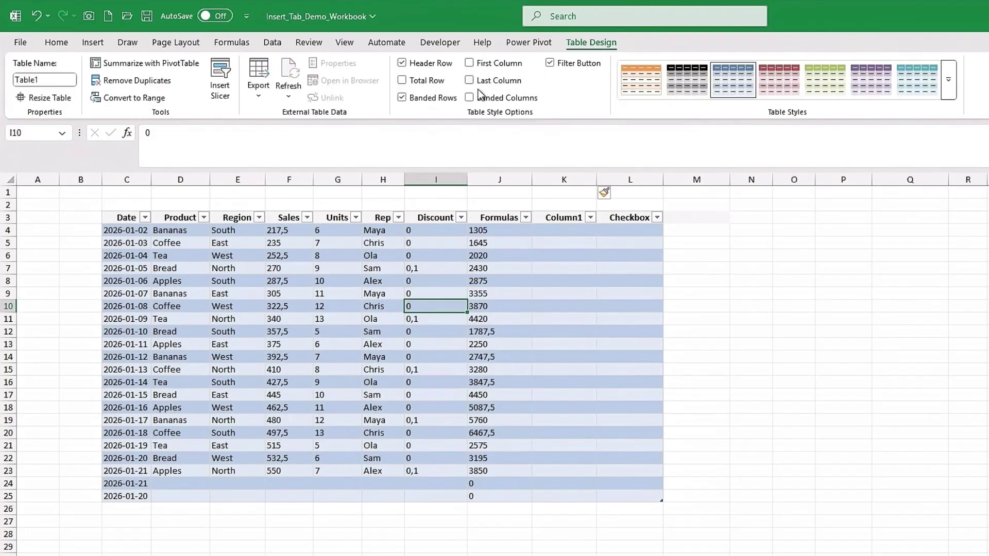
pyautogui.click(402, 81)
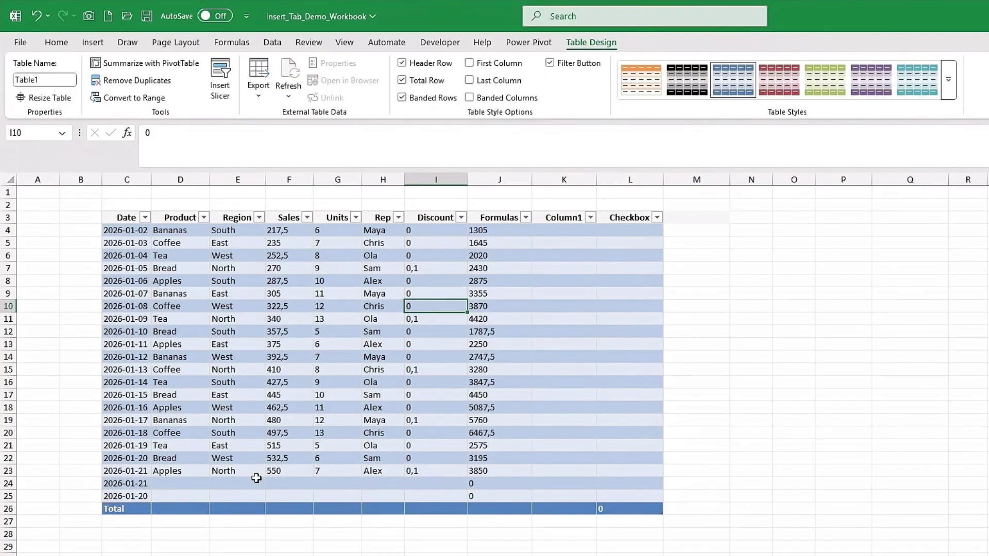
pyautogui.click(319, 509)
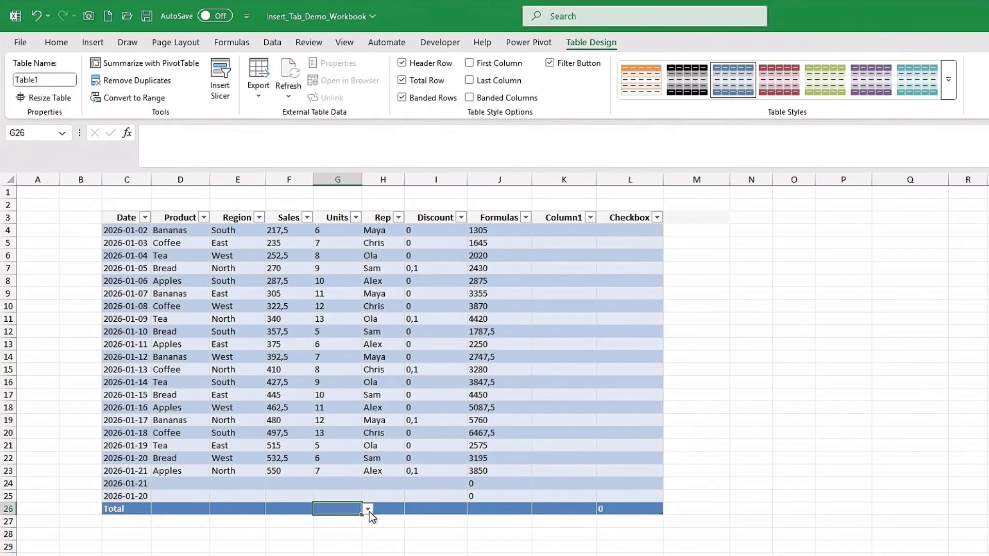
pyautogui.click(368, 509)
pyautogui.click(330, 530)
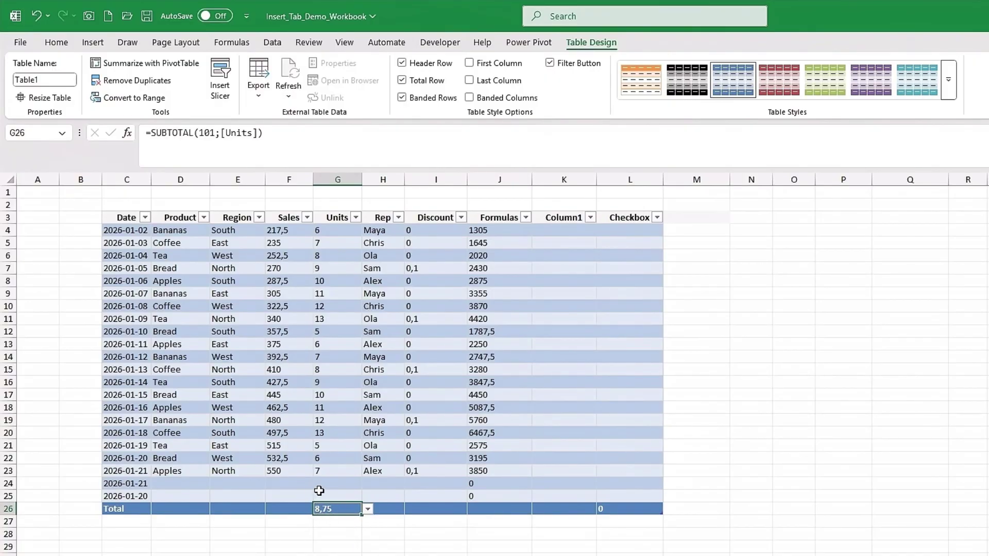
# Step: Insert a default chart of the table data and enter Units of 5 in G24 and 6 in G25
pyautogui.hotkey('alt', 'F1')
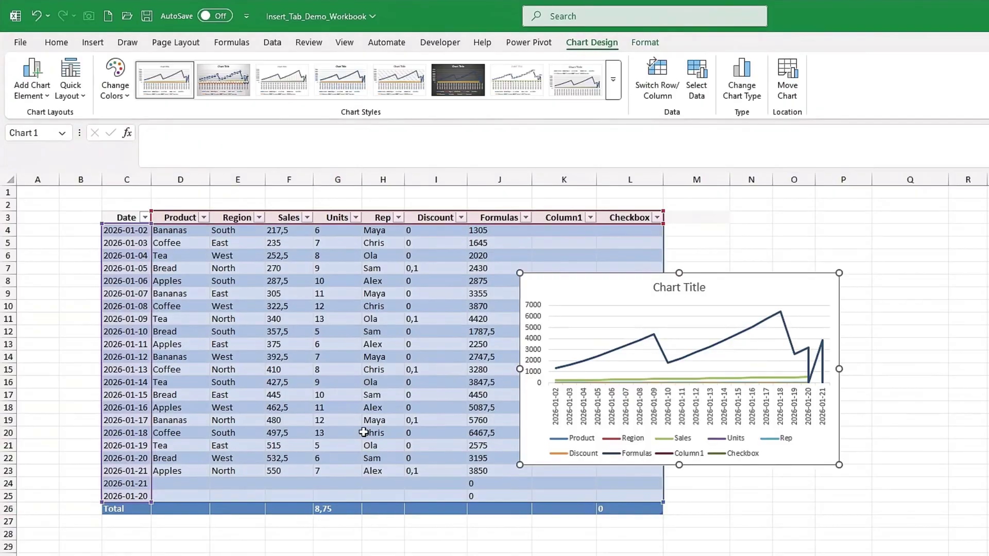
pyautogui.click(326, 484)
pyautogui.write('5')
pyautogui.click(325, 498)
pyautogui.write('6')
pyautogui.press('Up')
pyautogui.press('Up')
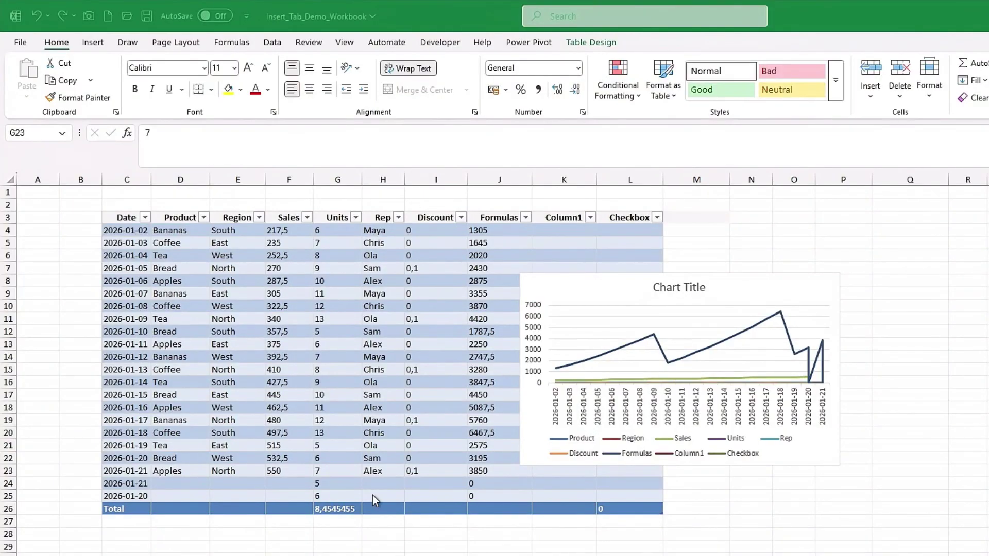
# Step: Try to create a new form from the workbook
pyautogui.click(352, 445)
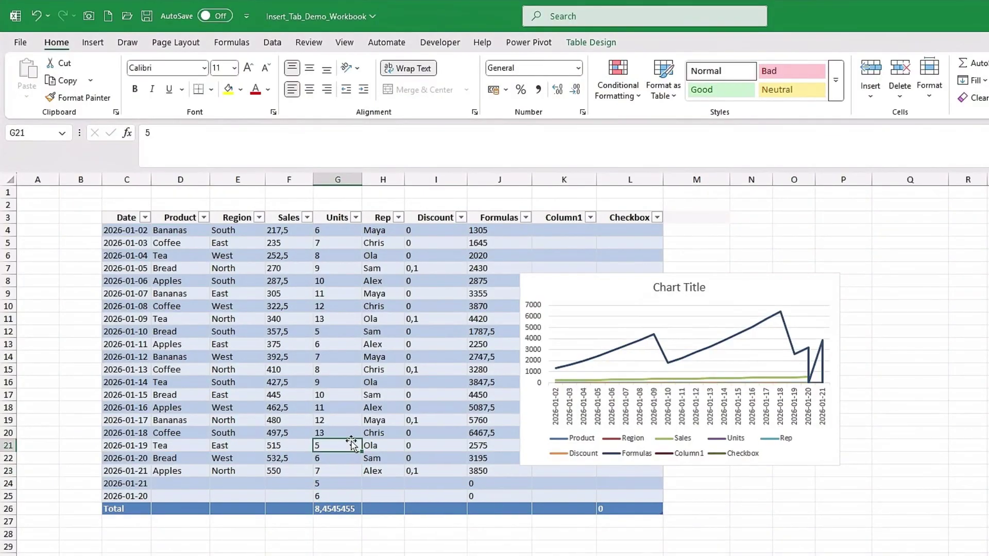
pyautogui.click(91, 46)
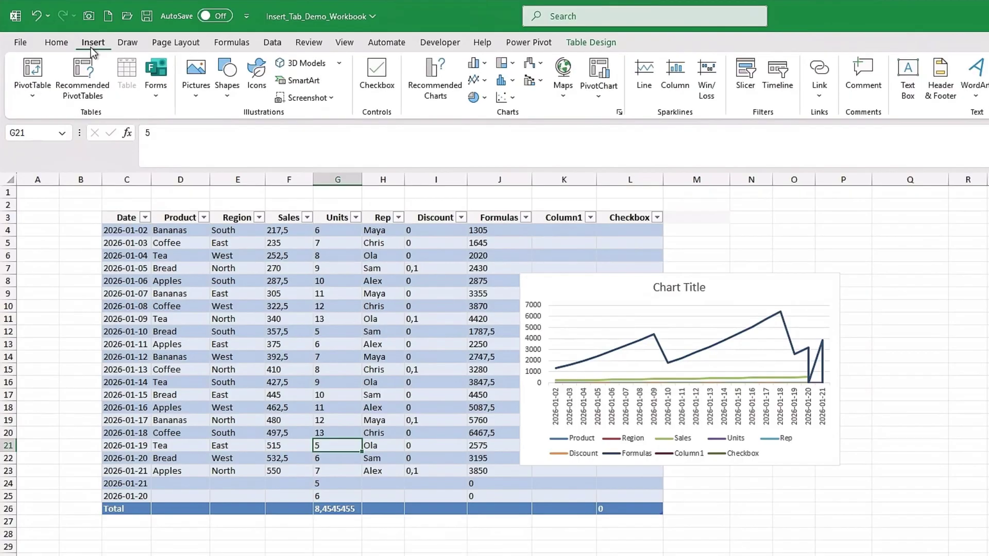
pyautogui.click(157, 95)
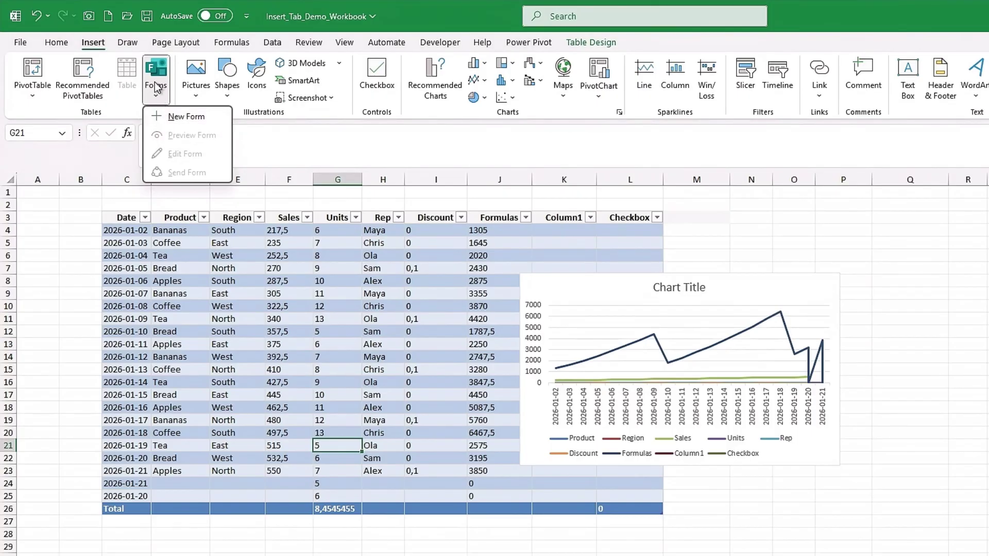
pyautogui.click(178, 117)
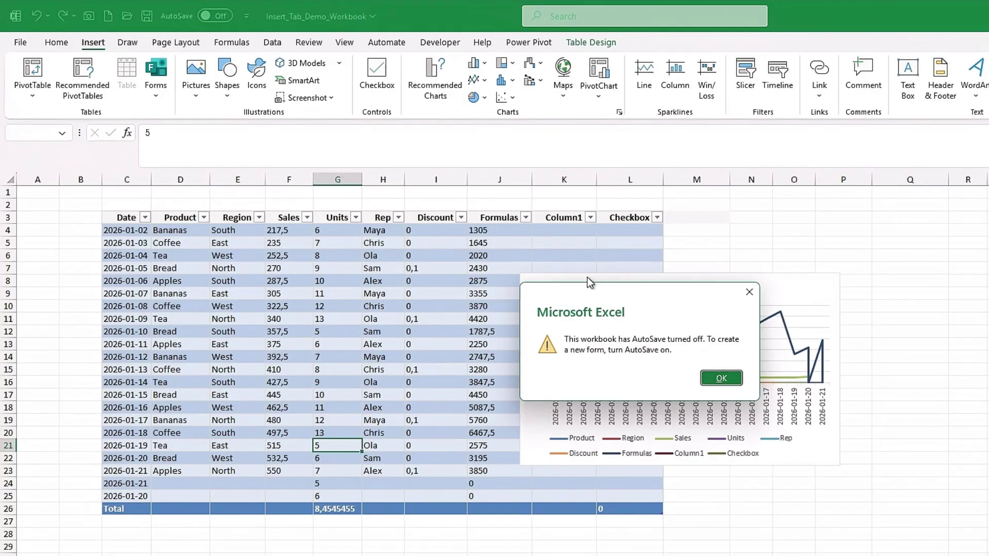
pyautogui.moveTo(588, 283); pyautogui.dragTo(406, 261)
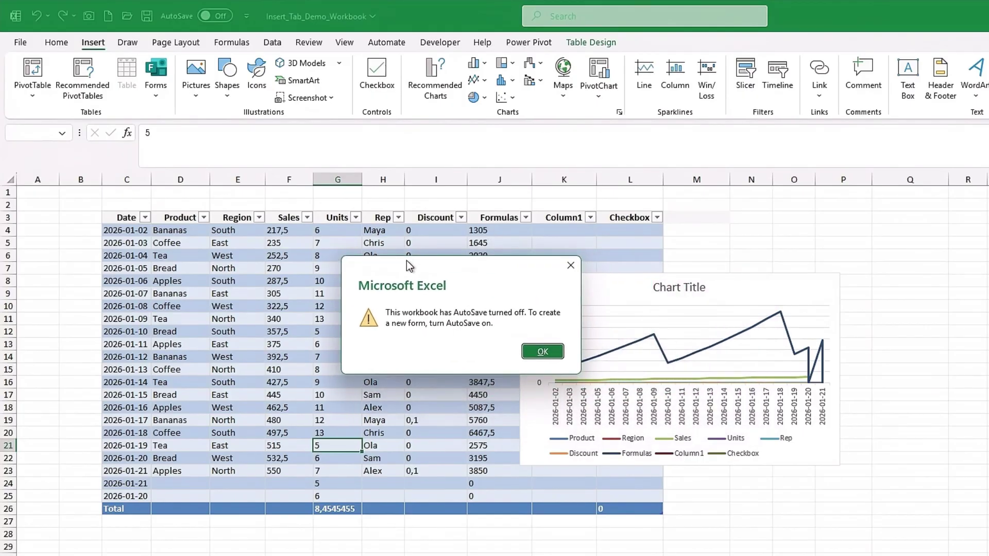
pyautogui.click(543, 352)
pyautogui.click(336, 358)
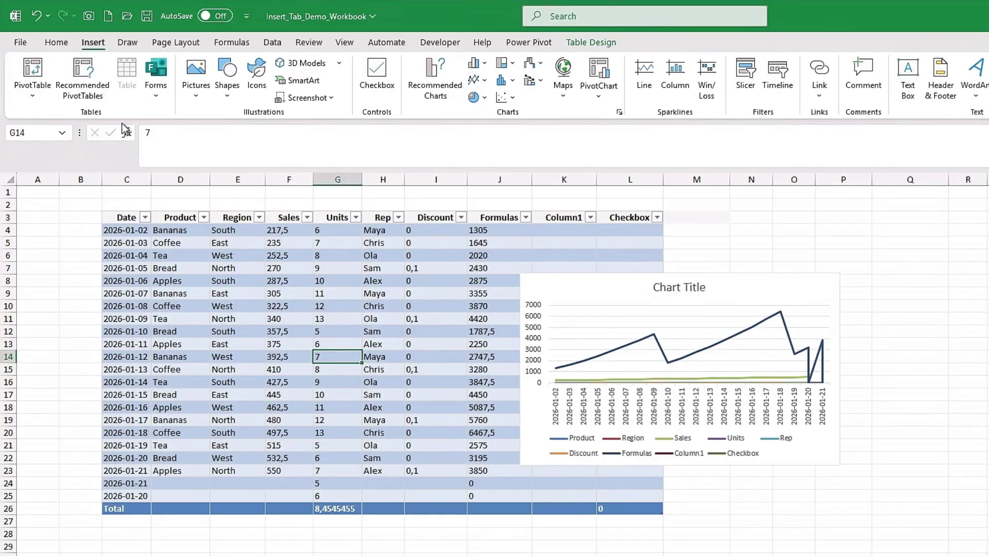
pyautogui.click(156, 85)
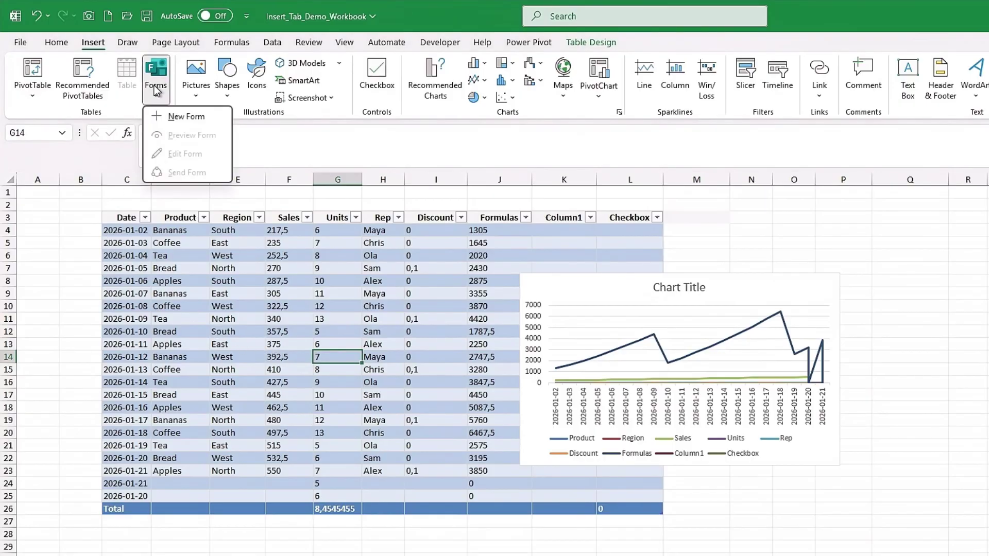
pyautogui.click(167, 117)
pyautogui.moveTo(584, 295); pyautogui.dragTo(387, 300)
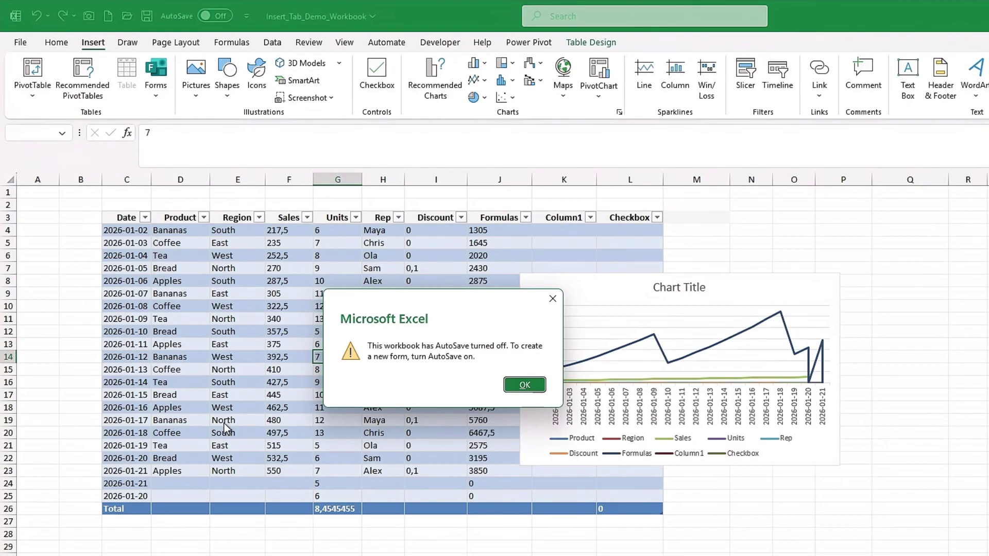
pyautogui.click(525, 385)
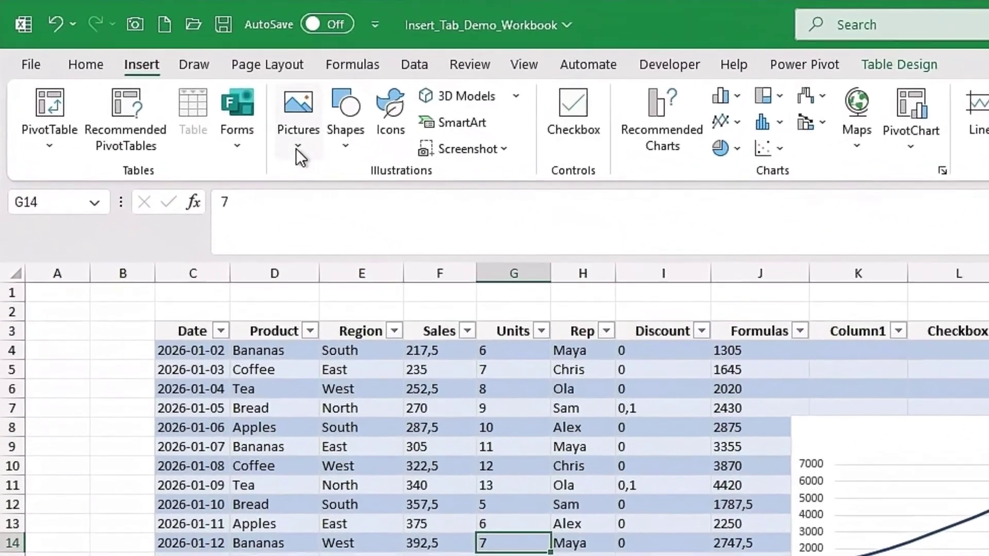
# Step: Examine the picture source options for placing a picture in a cell and over cells
pyautogui.click(285, 139)
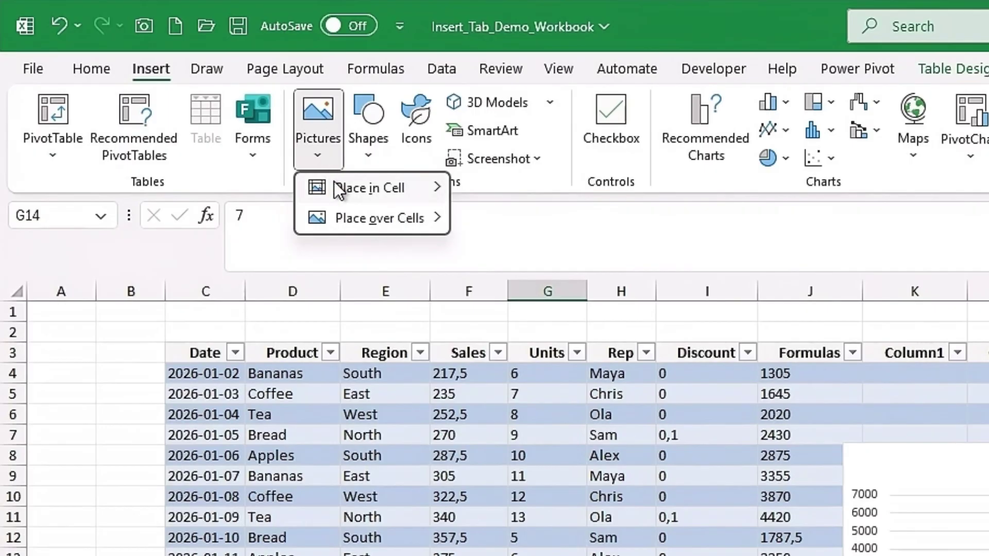
pyautogui.moveTo(335, 183)
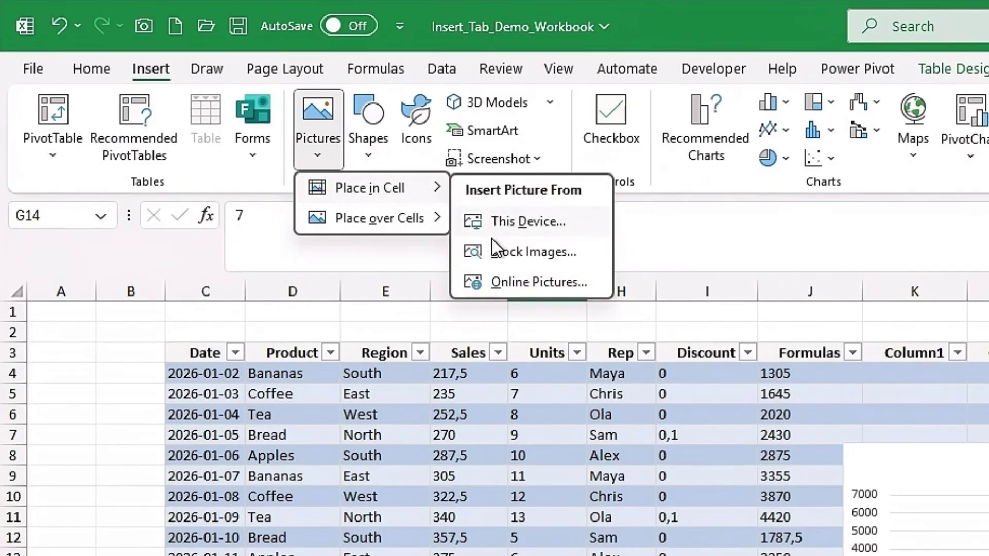
pyautogui.moveTo(422, 222)
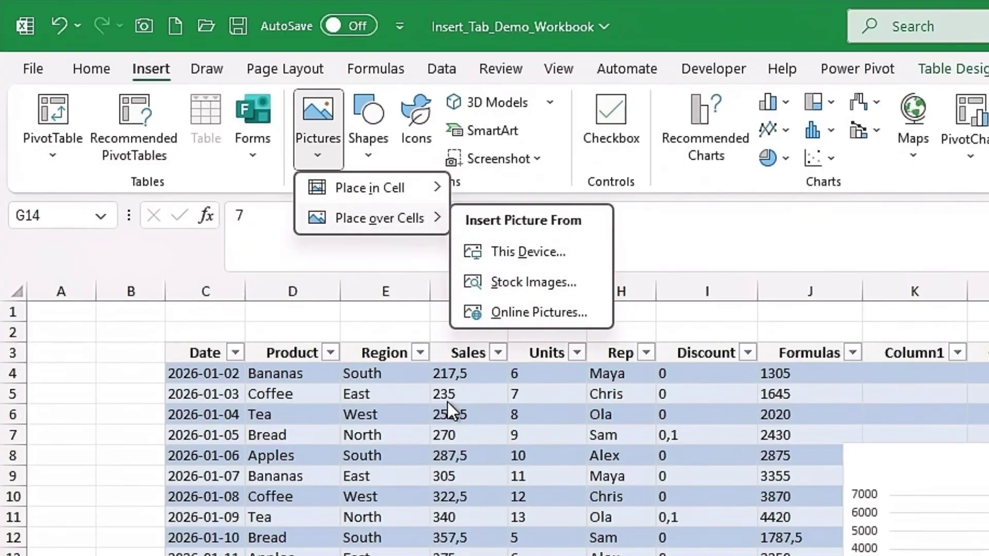
pyautogui.click(440, 432)
pyautogui.click(441, 435)
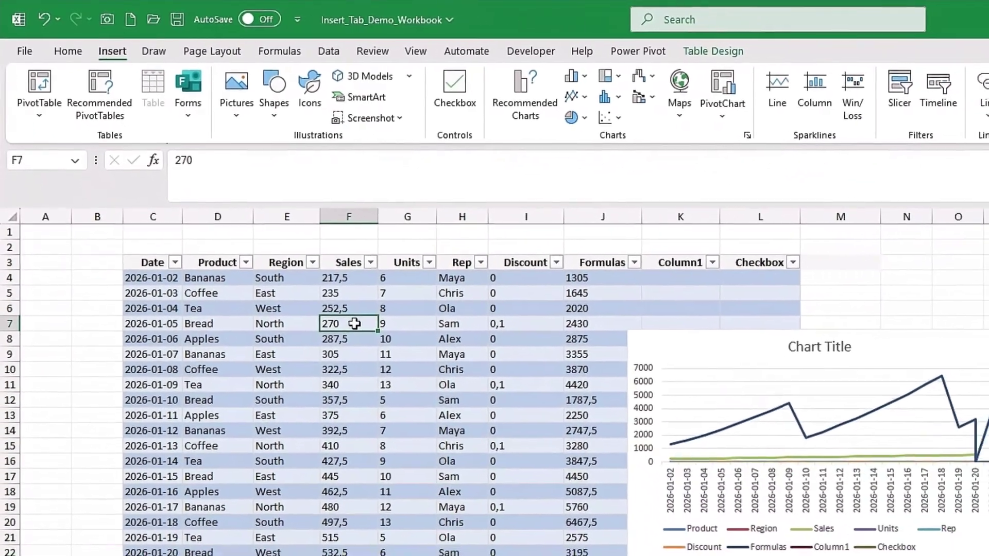
# Step: Draw a straight line arrow below the table, running from J31 up to H27
pyautogui.click(273, 99)
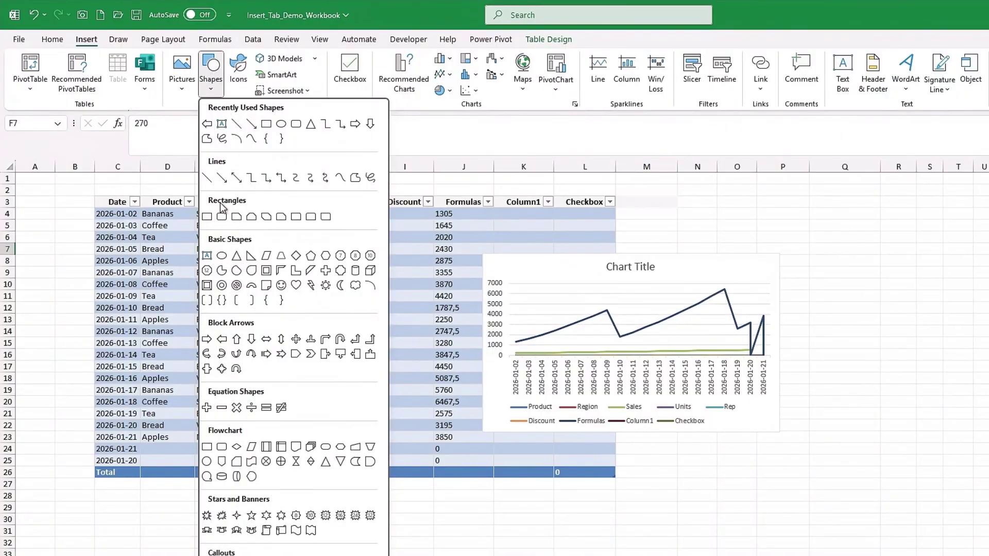
pyautogui.click(222, 177)
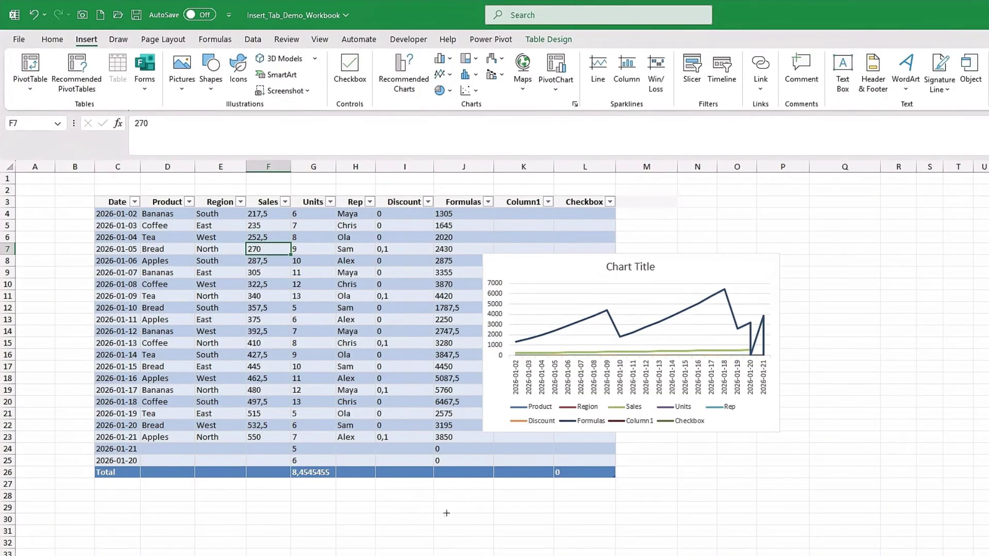
pyautogui.moveTo(452, 530)
pyautogui.mouseDown()
pyautogui.moveTo(364, 503)
pyautogui.moveTo(364, 483)
pyautogui.mouseUp()
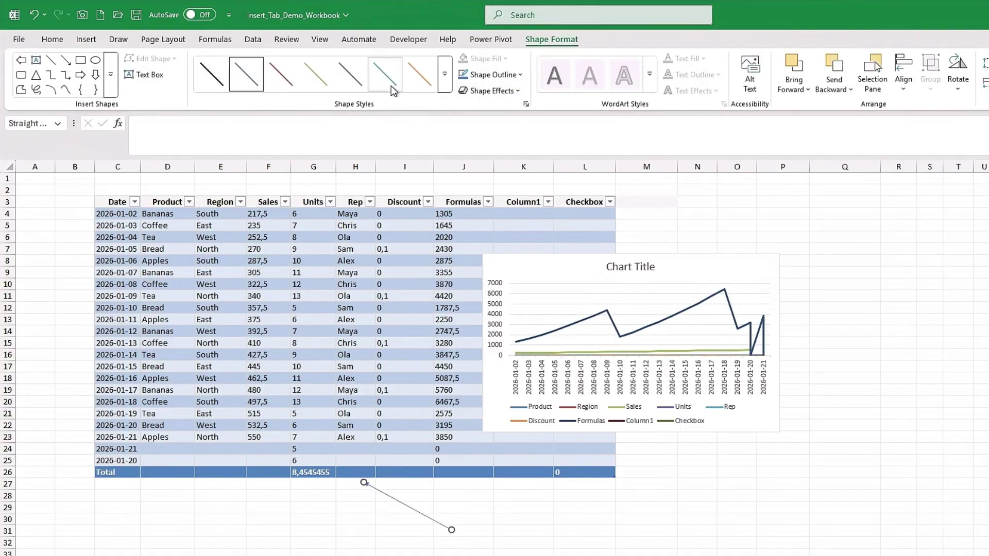
pyautogui.click(252, 84)
pyautogui.click(313, 285)
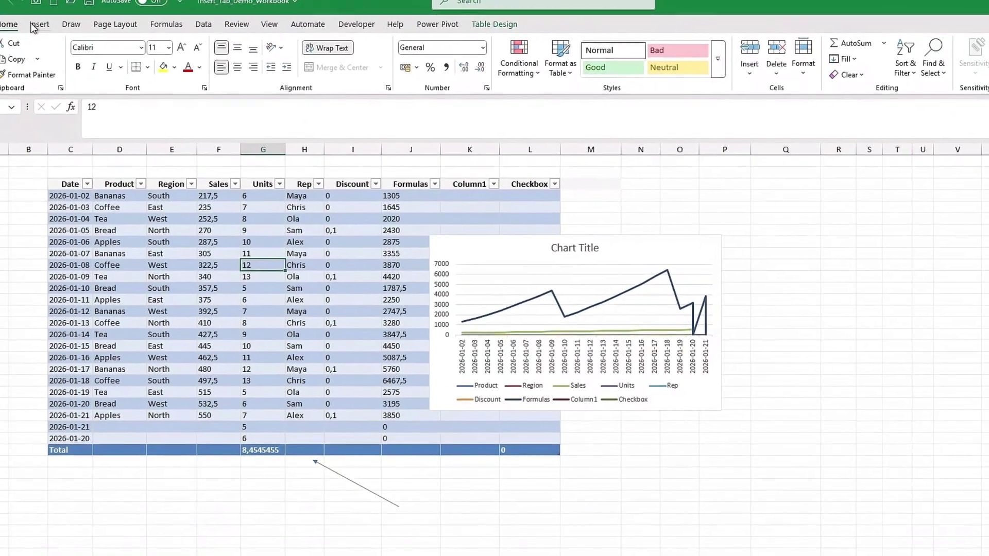
# Step: Insert the solid black angry face icon and place it in column M just below the chart
pyautogui.click(58, 29)
pyautogui.click(209, 61)
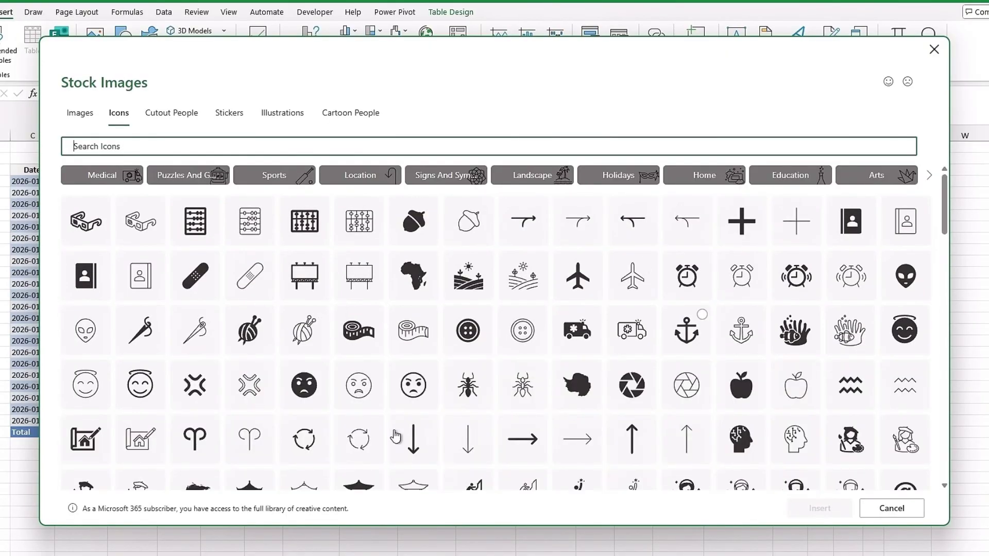
pyautogui.click(317, 370)
pyautogui.click(812, 509)
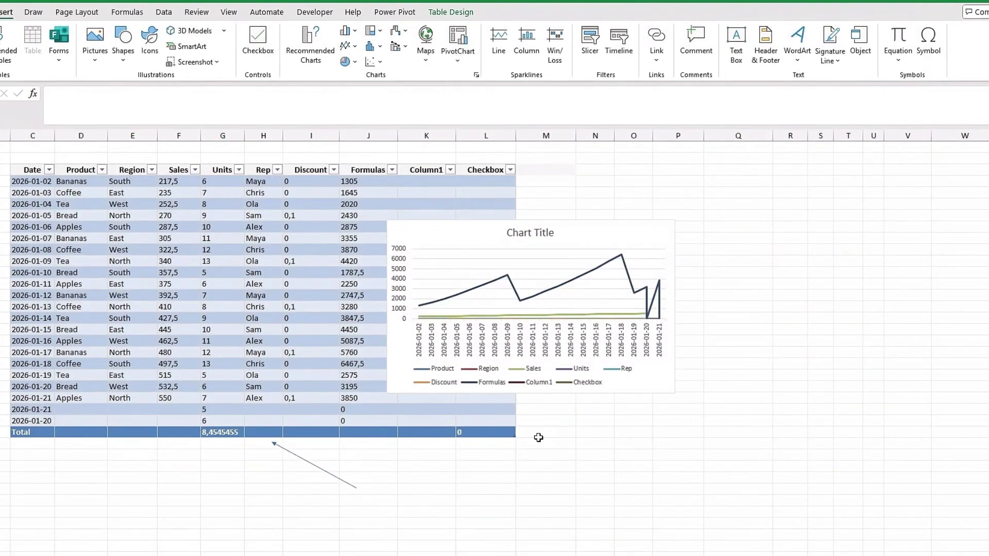
pyautogui.moveTo(244, 276); pyautogui.dragTo(563, 437)
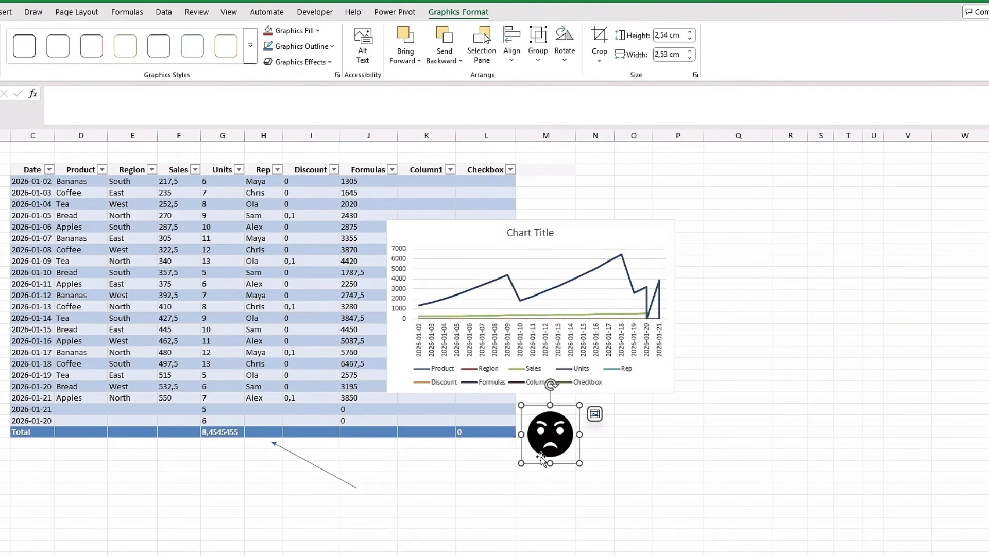
# Step: Insert the star-eyed grinning face from the Emoji category of the online 3D models
pyautogui.click(5, 12)
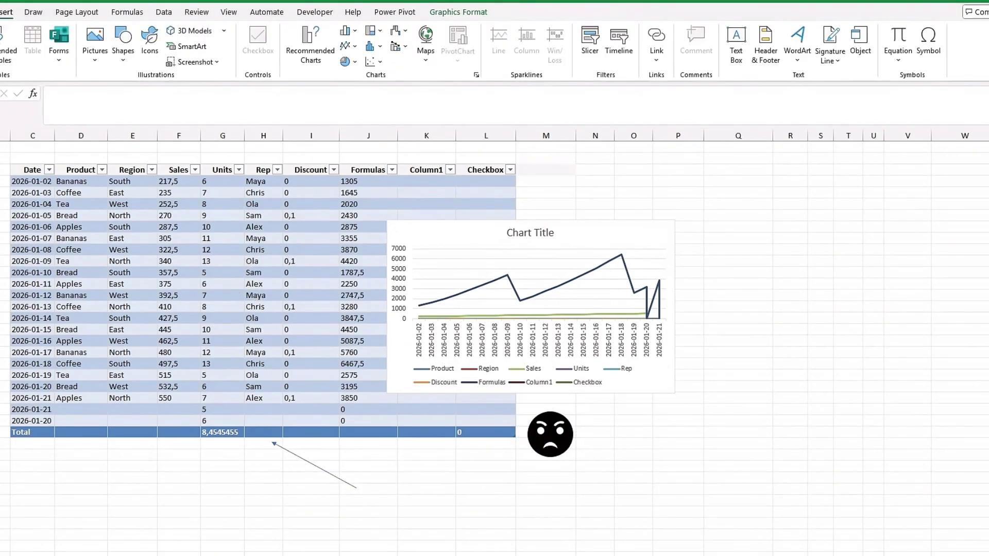
pyautogui.click(165, 261)
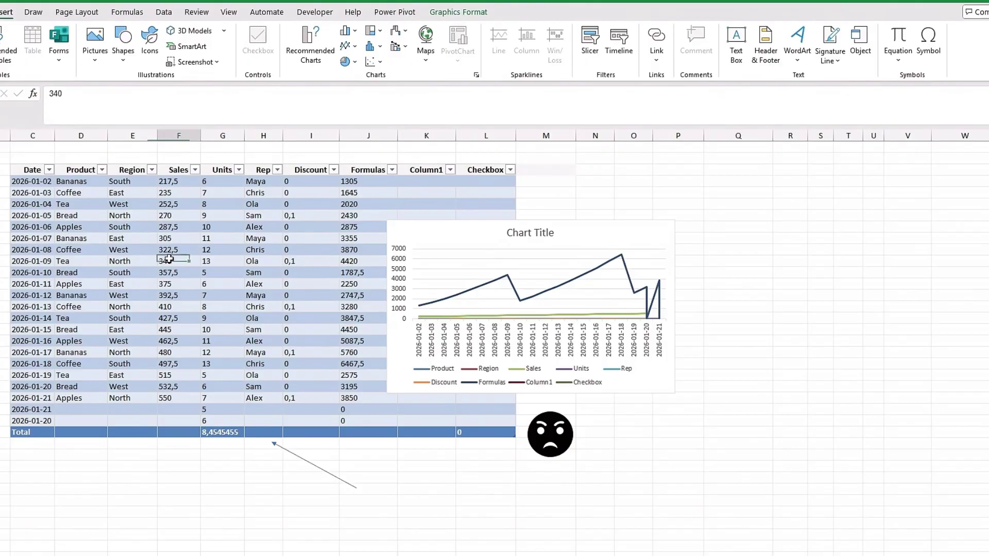
pyautogui.click(189, 32)
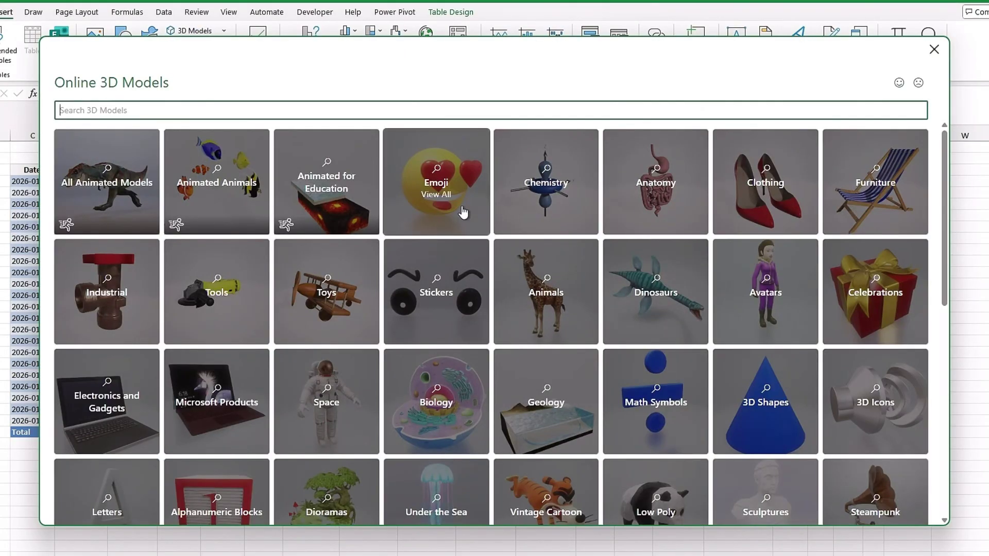
pyautogui.click(463, 212)
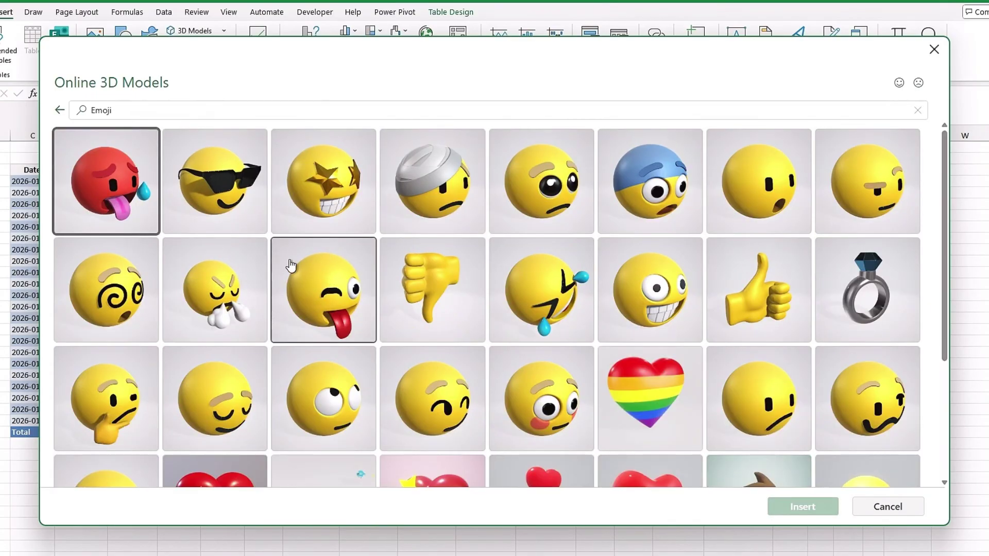
pyautogui.click(296, 206)
pyautogui.click(773, 507)
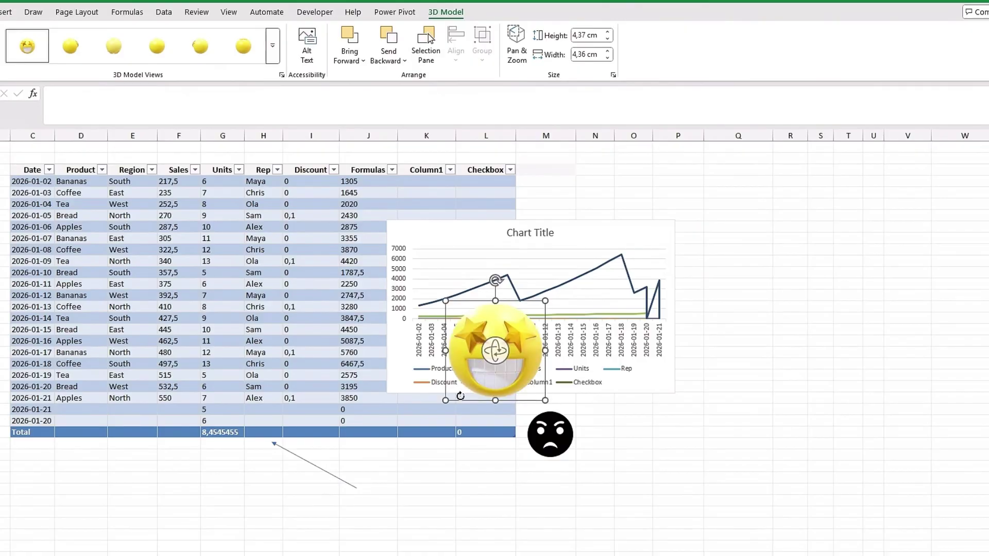
# Step: Move the 3D emoji below the chart beside the angry face icon and rotate it to face slightly left
pyautogui.moveTo(469, 382); pyautogui.dragTo(438, 506)
pyautogui.moveTo(464, 475); pyautogui.dragTo(466, 428)
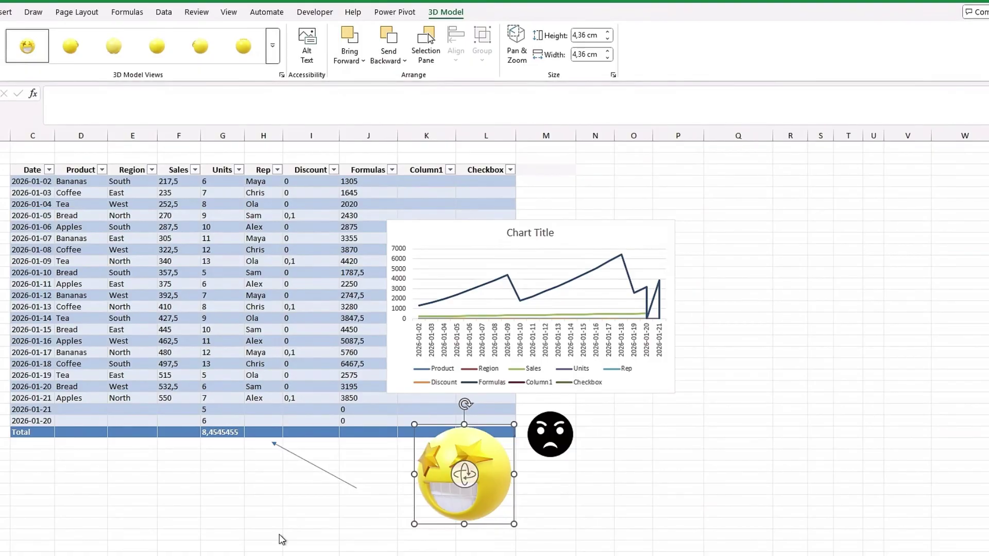
pyautogui.click(263, 296)
# Step: Insert a Hierarchy SmartArt graphic with one top box, one side box and three lower boxes, placing it over the table's bottom rows
pyautogui.click(7, 11)
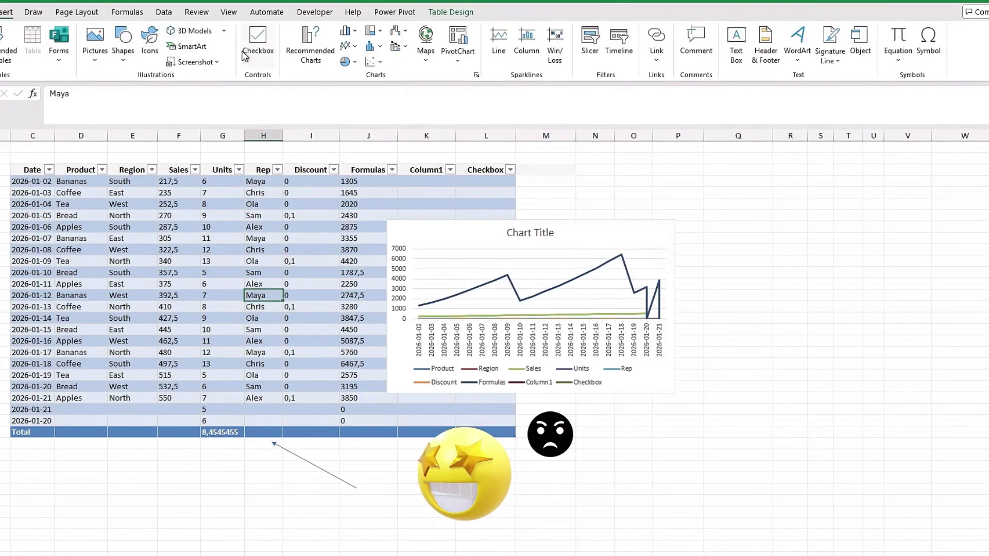
pyautogui.click(194, 52)
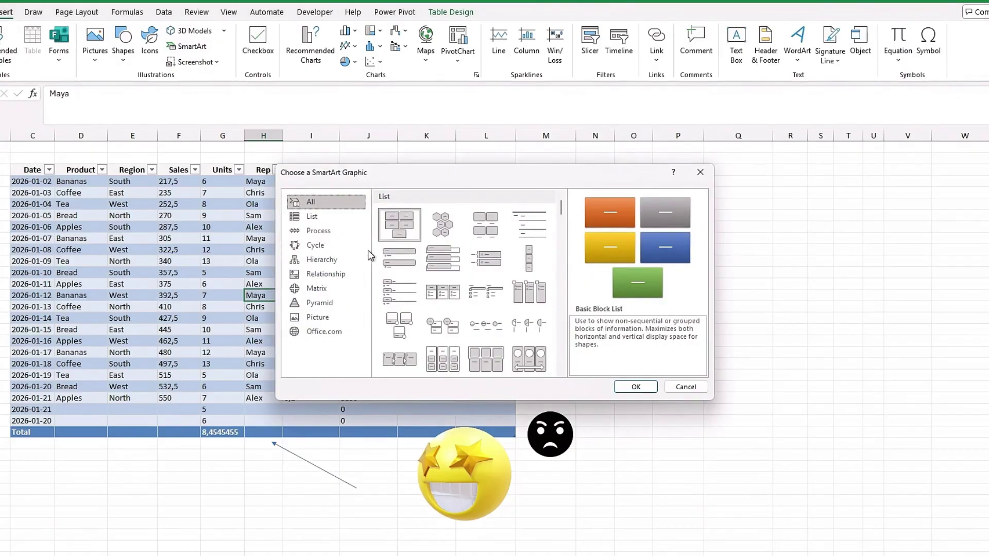
pyautogui.click(320, 259)
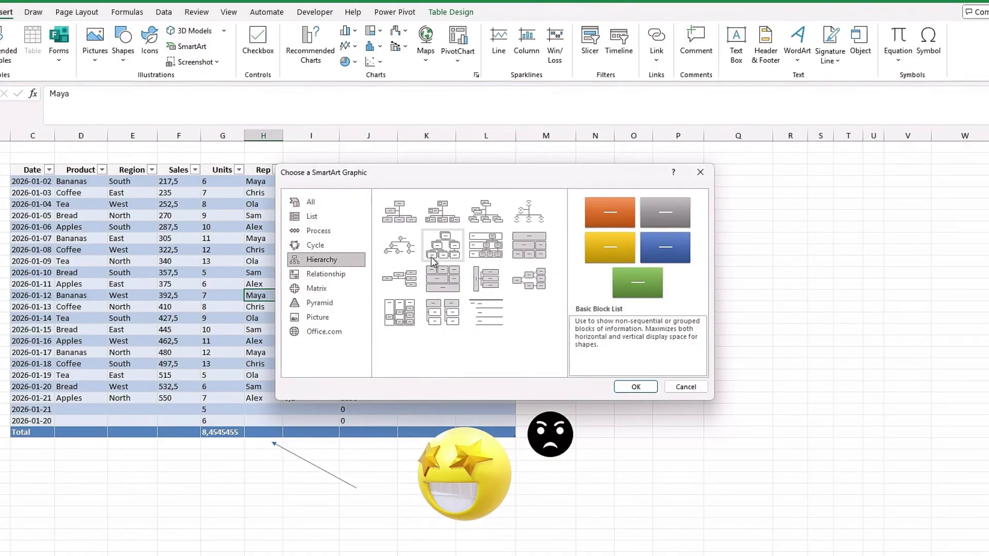
pyautogui.click(640, 389)
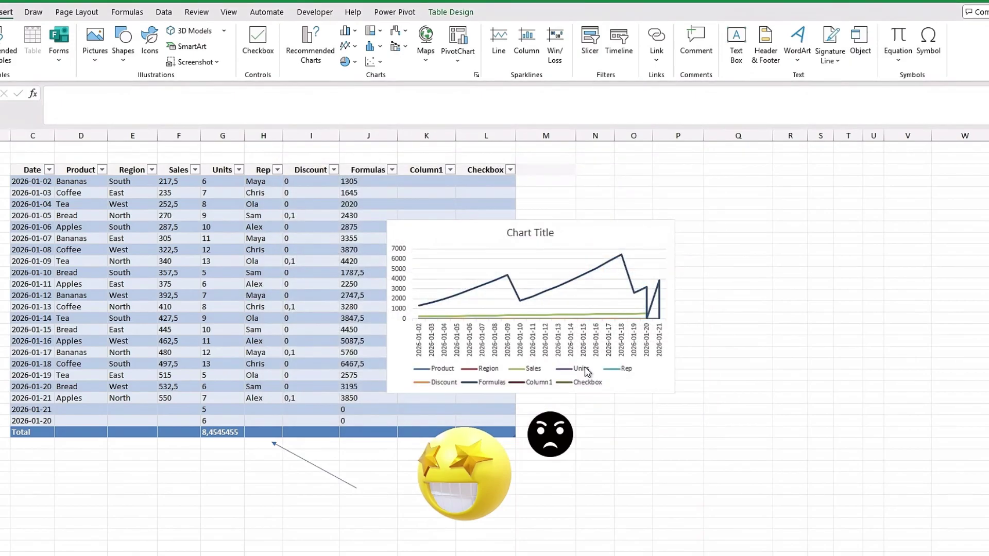
pyautogui.moveTo(500, 307); pyautogui.dragTo(286, 370)
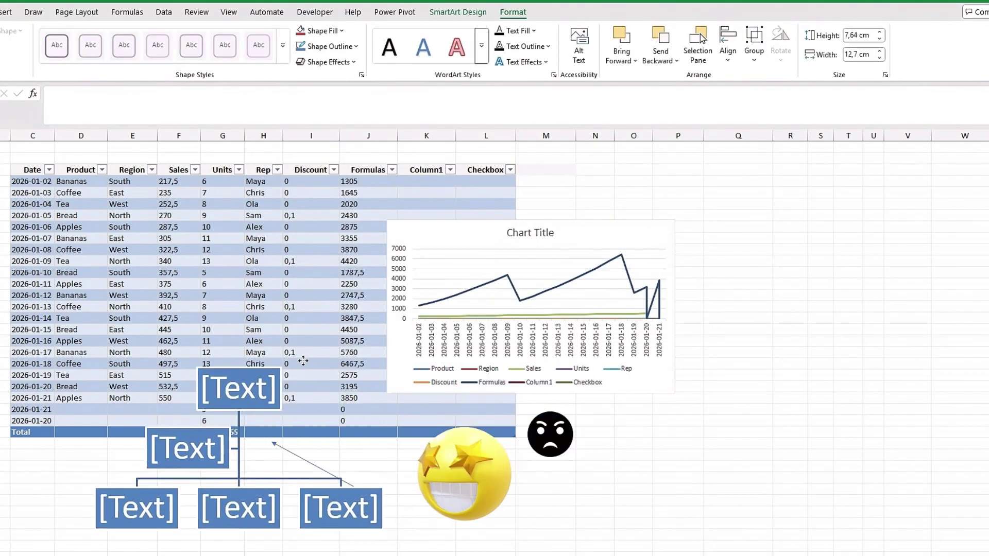
# Step: Label the SmartArt's top box a and the side box beneath it b
pyautogui.click(244, 393)
pyautogui.write('a')
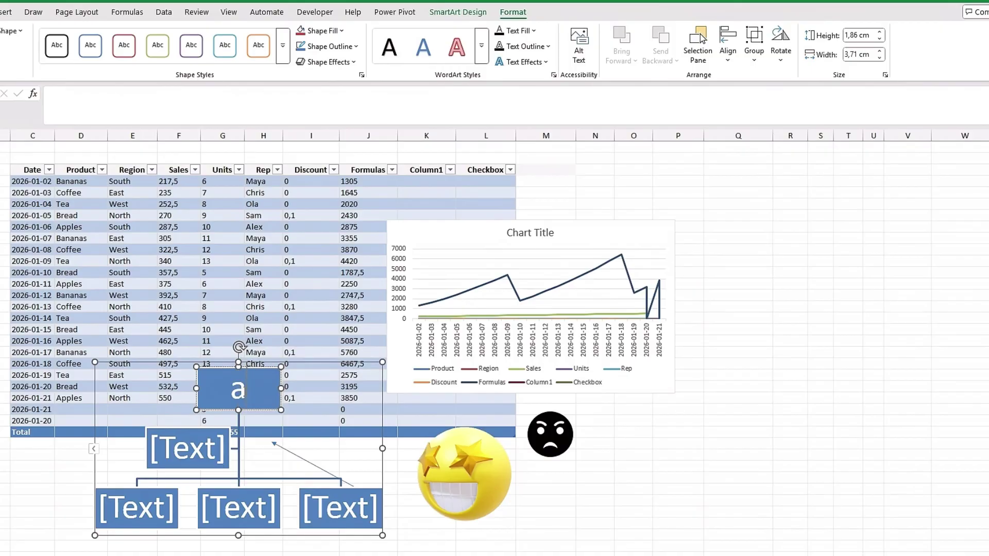
pyautogui.click(192, 443)
pyautogui.write('b')
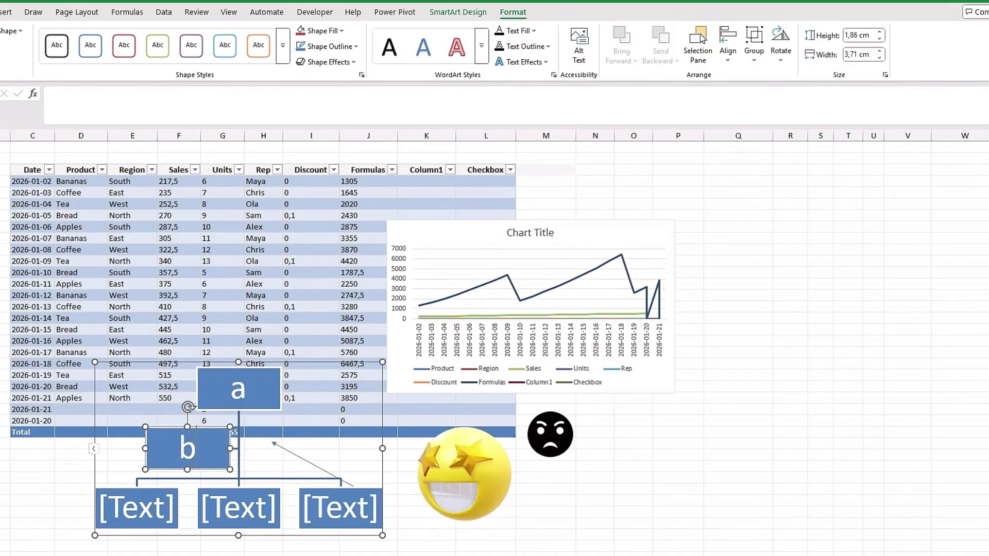
# Step: Label the SmartArt's three lower boxes c, d and e, in order from left to right
pyautogui.click(151, 509)
pyautogui.write('c')
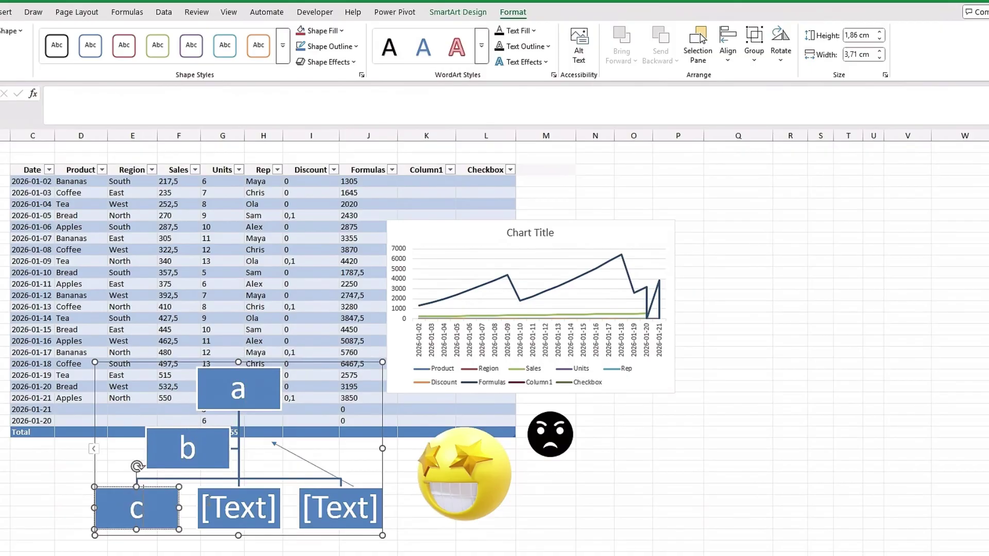
pyautogui.click(233, 510)
pyautogui.write('d')
pyautogui.click(332, 509)
pyautogui.write('e')
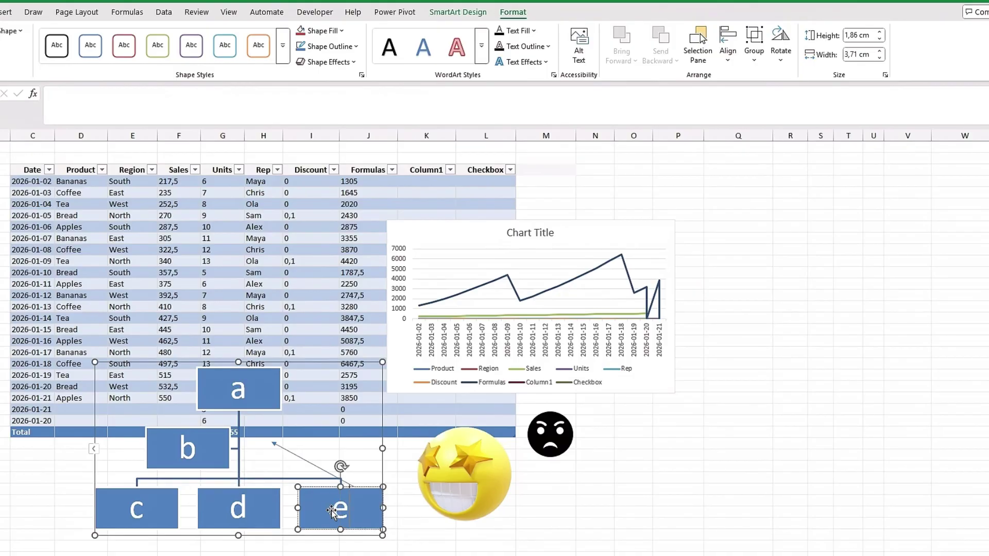
pyautogui.click(415, 521)
# Step: Insert a screen clipping of the white Hello picture with its yellow brush stroke into the worksheet
pyautogui.click(263, 296)
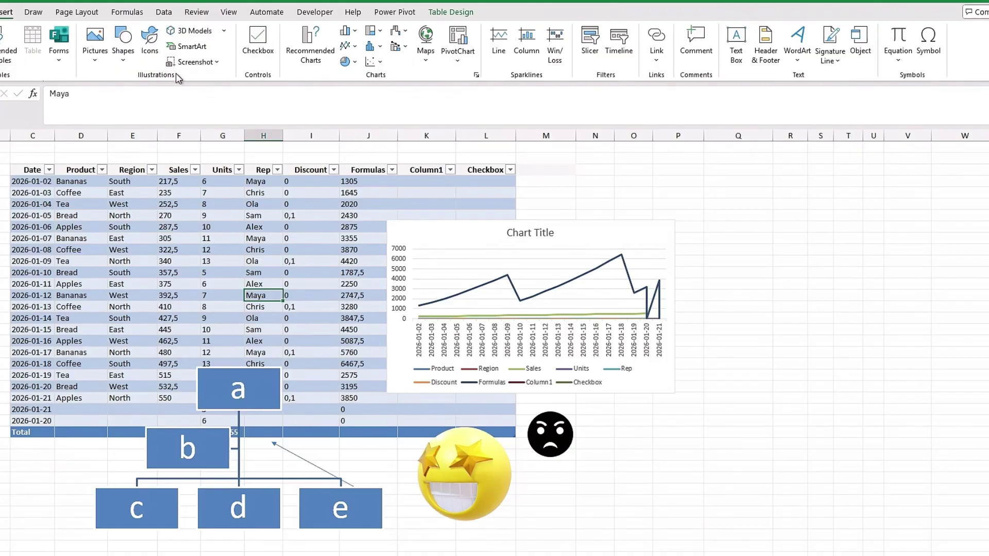
pyautogui.click(190, 62)
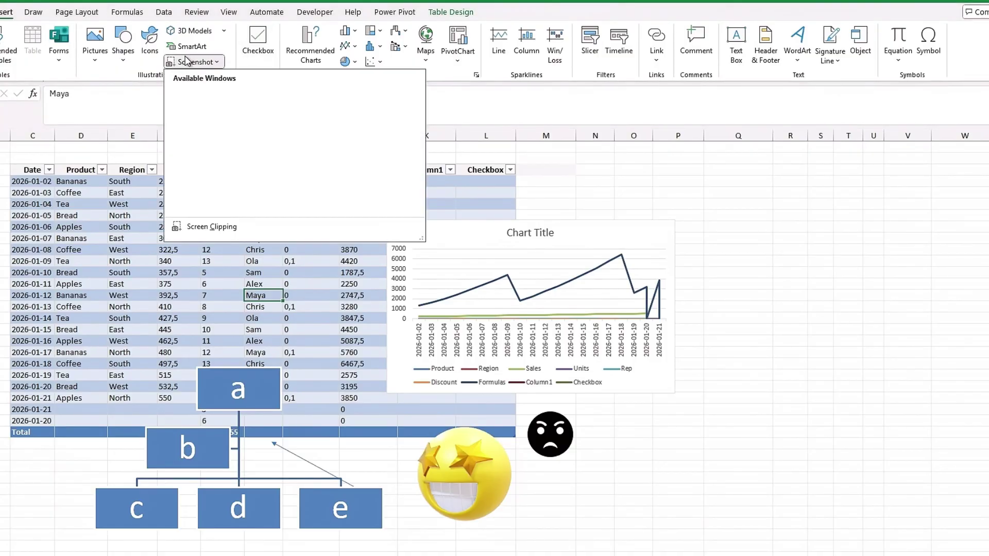
pyautogui.click(208, 168)
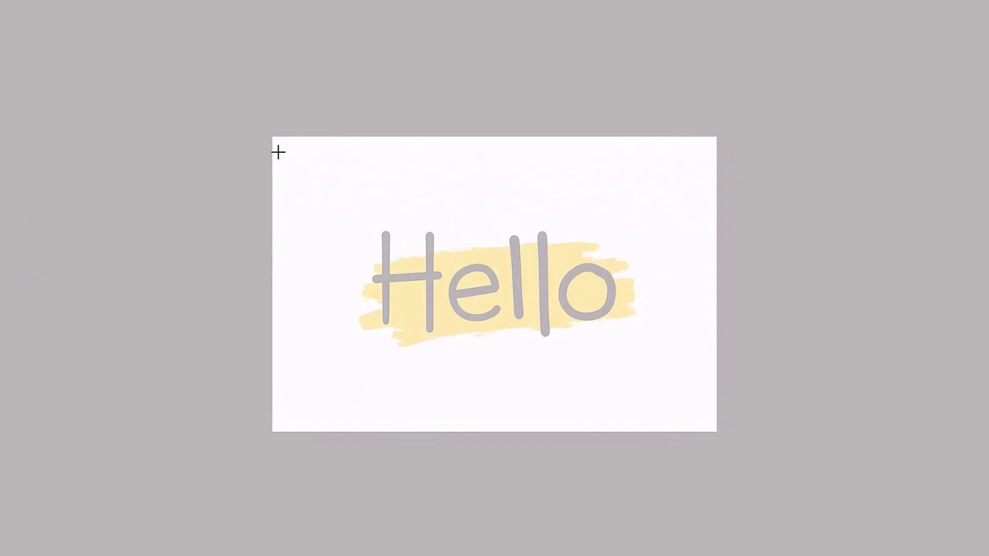
pyautogui.moveTo(280, 148); pyautogui.dragTo(699, 415)
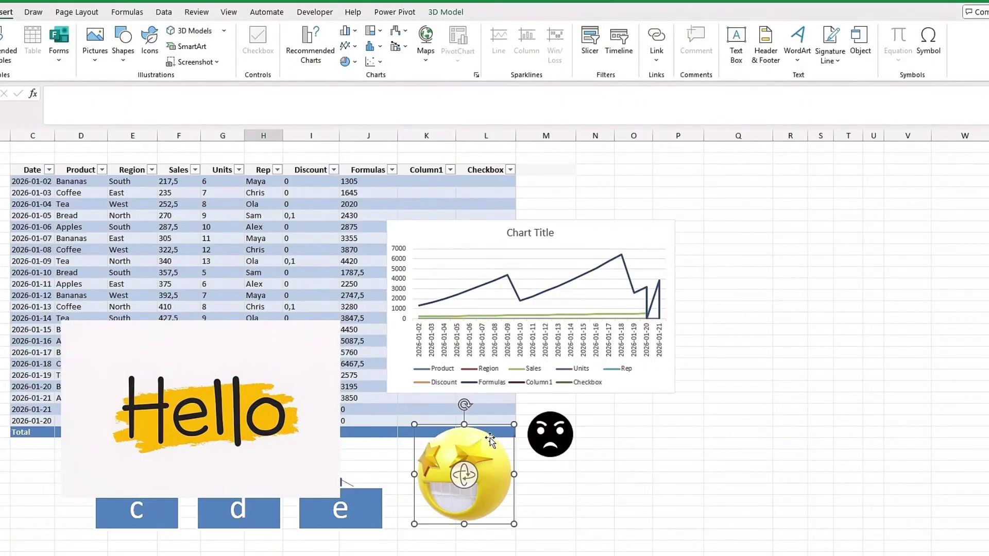
# Step: Move the star-eyed 3D emoji down and slightly left so it clears the table's Total row
pyautogui.click(490, 435)
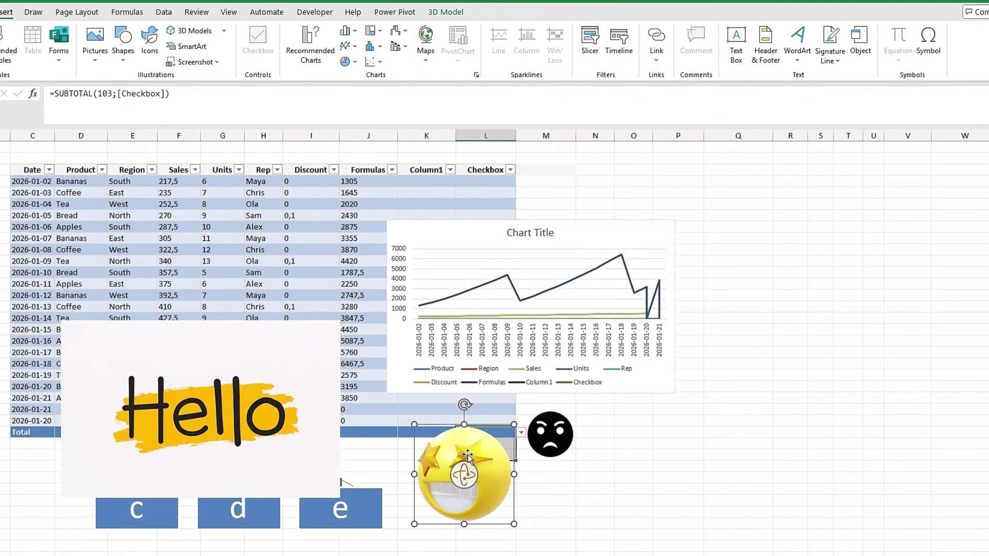
pyautogui.click(425, 437)
pyautogui.click(450, 462)
pyautogui.moveTo(457, 464); pyautogui.dragTo(423, 505)
# Step: Move the angry face icon lower beneath the table area and shift the chart right, clear of the Checkbox column
pyautogui.click(554, 433)
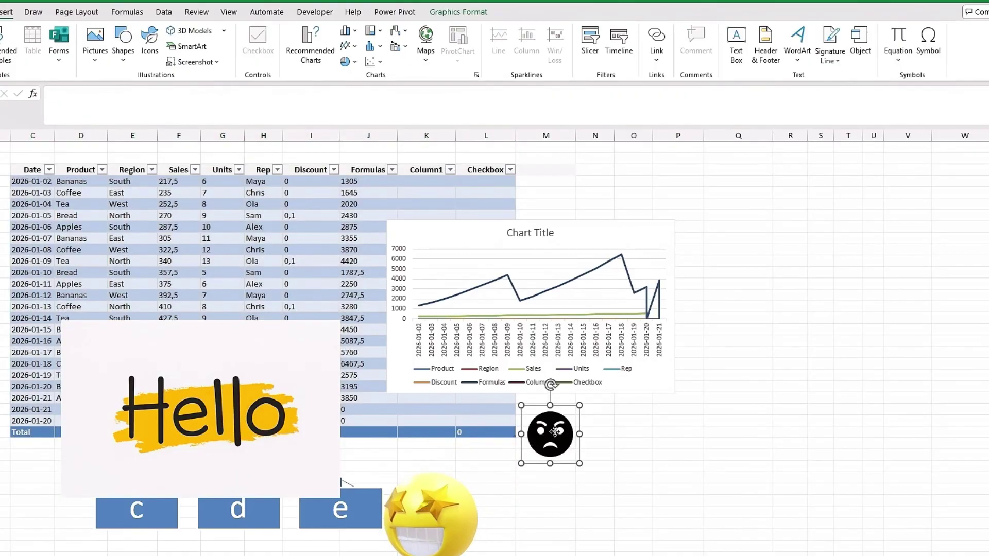
pyautogui.moveTo(553, 432); pyautogui.dragTo(576, 496)
pyautogui.click(571, 240)
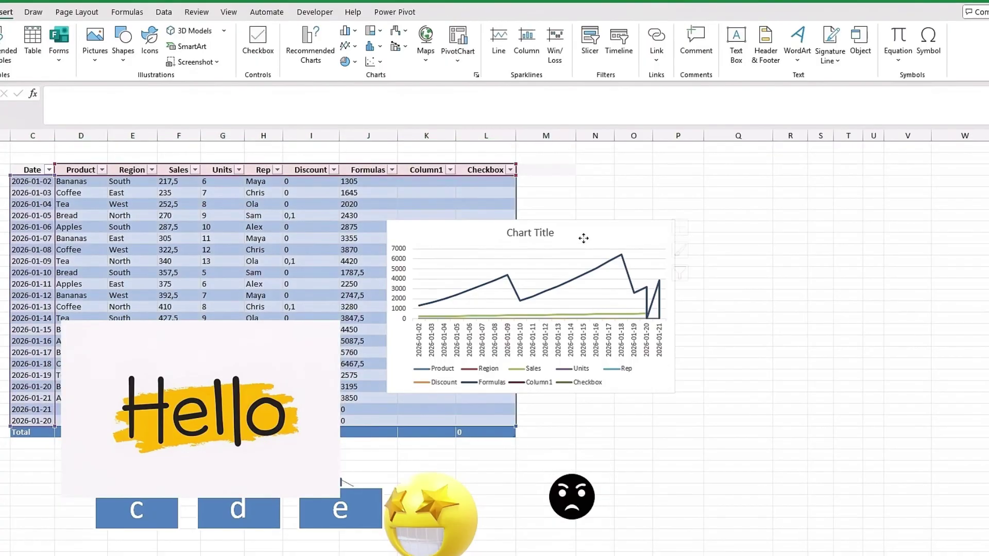
pyautogui.moveTo(584, 238); pyautogui.dragTo(749, 264)
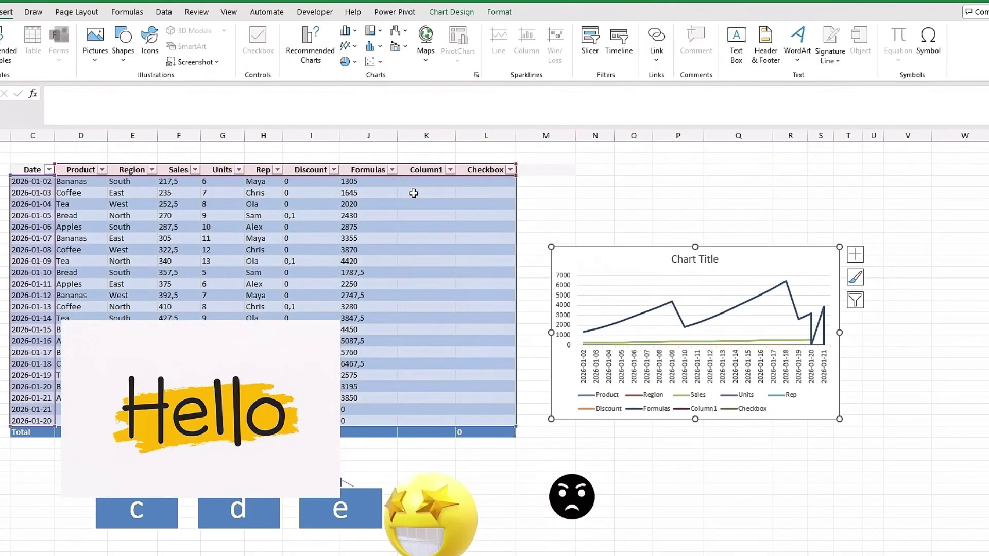
# Step: Insert checkboxes in every data row of the Checkbox column, ticking the one in the first row
pyautogui.click(466, 182)
pyautogui.click(258, 44)
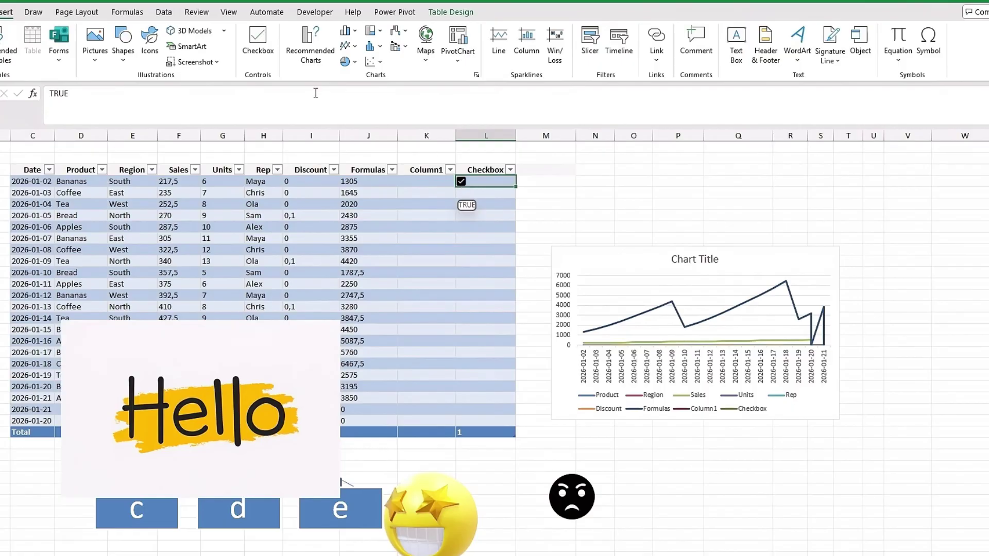
pyautogui.moveTo(474, 193); pyautogui.dragTo(481, 422)
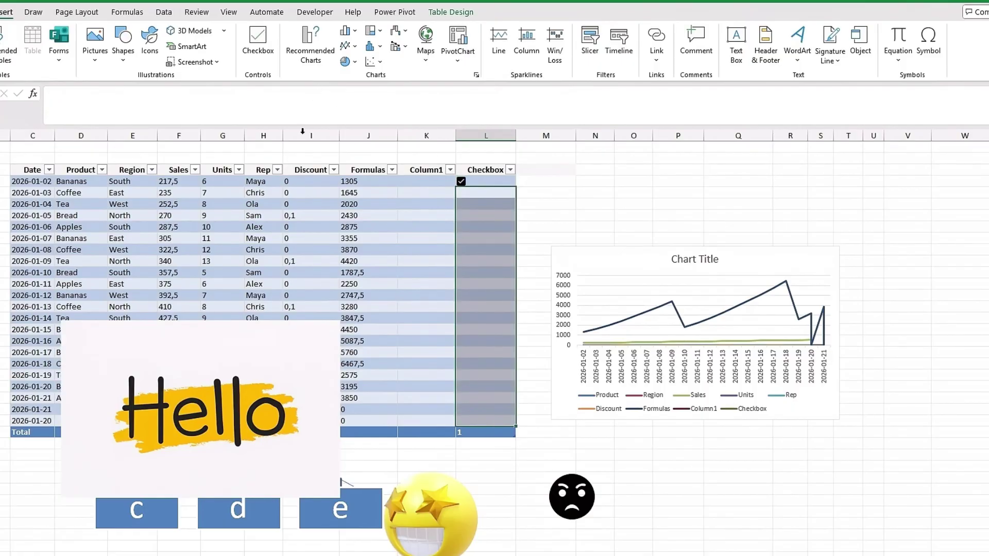
pyautogui.click(258, 39)
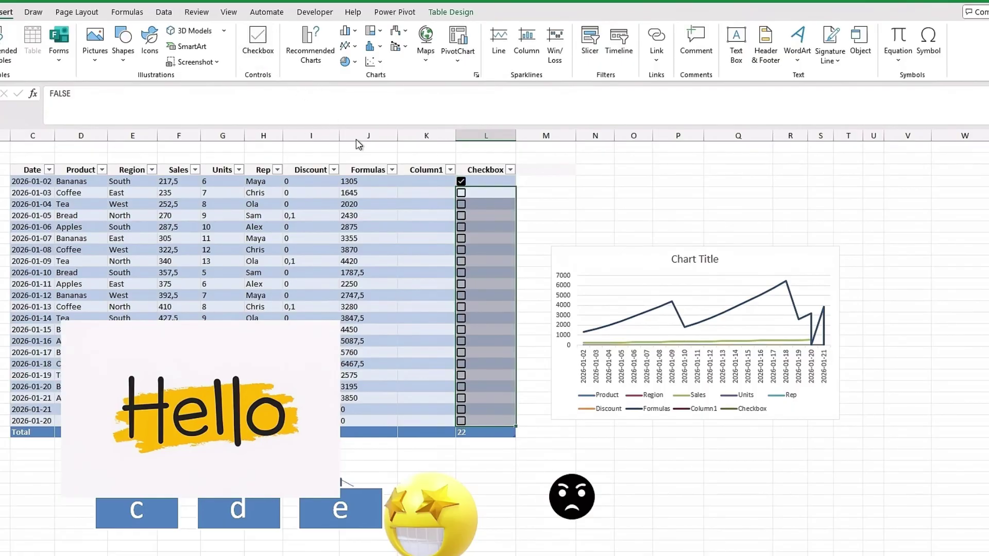
# Step: Tick the checkboxes in the 2026-01-07, 2026-01-12 and 2026-01-15 rows
pyautogui.click(462, 239)
pyautogui.click(461, 296)
pyautogui.click(461, 329)
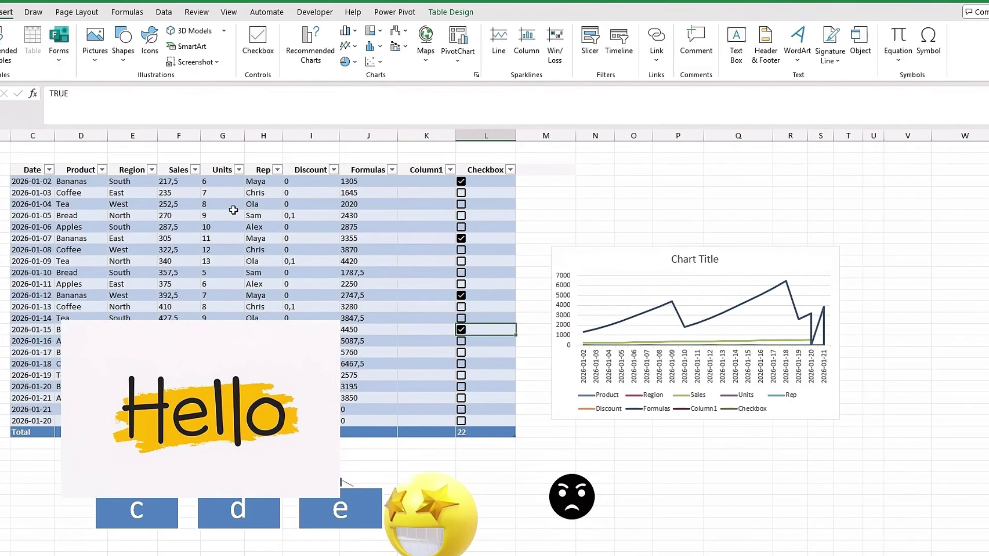
pyautogui.click(473, 280)
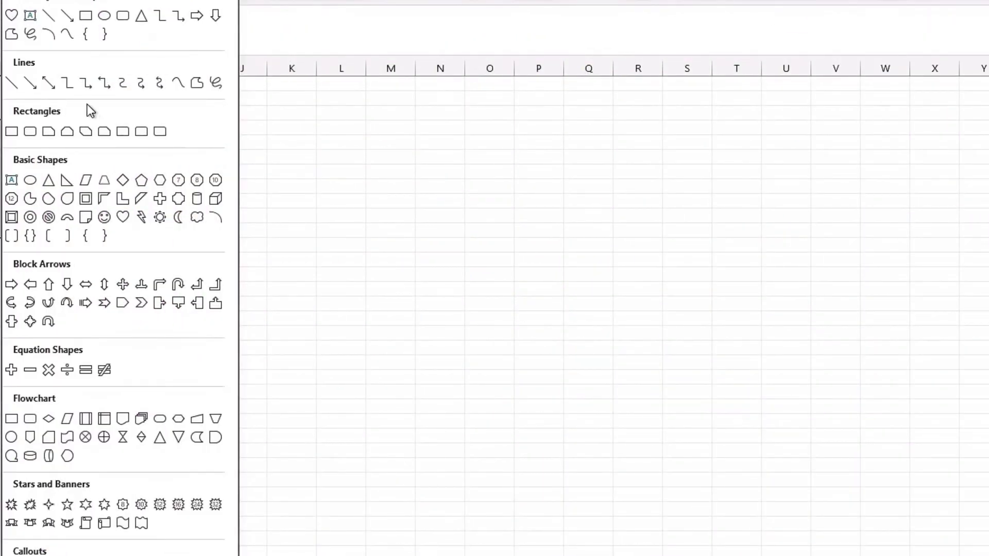
# Step: Draw a large heart shape across columns K to R on the blank sheet and fill it red
pyautogui.click(124, 217)
pyautogui.moveTo(268, 189); pyautogui.dragTo(622, 446)
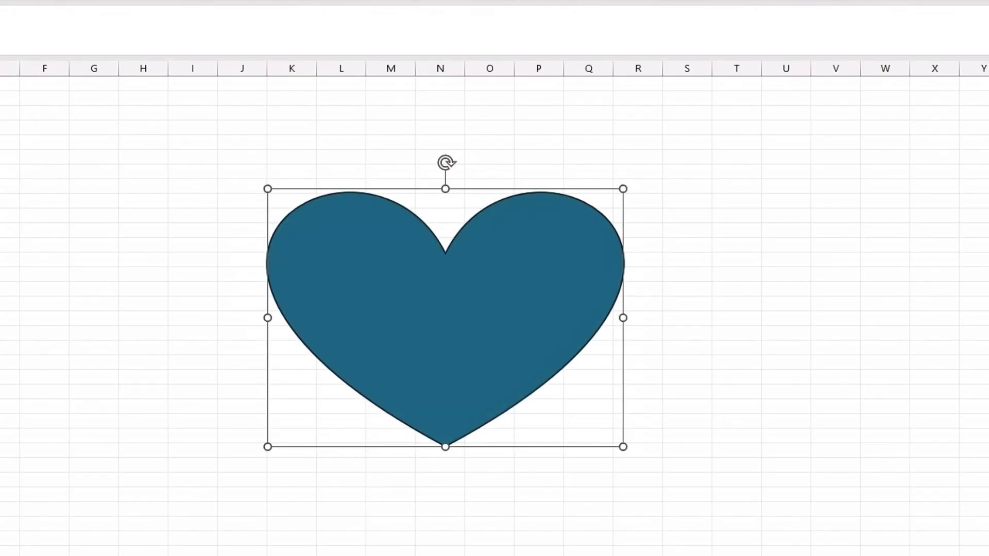
pyautogui.click(358, 194)
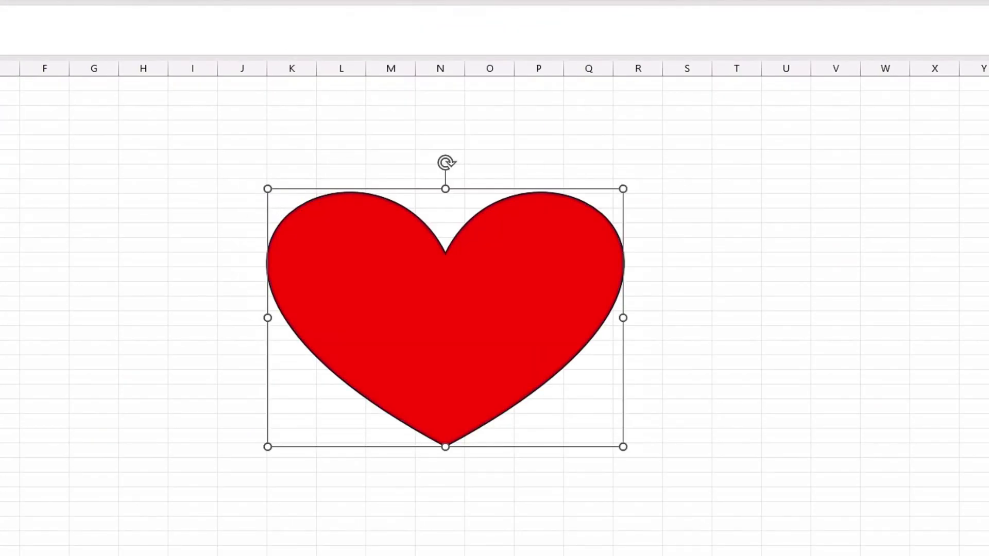
# Step: Handwrite SEE YOU in dark red ink above the heart, with SOO on a smaller line beneath it
pyautogui.moveTo(354, 99)
pyautogui.mouseDown()
pyautogui.moveTo(320, 149)
pyautogui.moveTo(307, 144)
pyautogui.mouseUp()
pyautogui.moveTo(367, 111)
pyautogui.mouseDown()
pyautogui.moveTo(394, 145)
pyautogui.moveTo(382, 122)
pyautogui.mouseUp()
pyautogui.moveTo(370, 107)
pyautogui.mouseDown()
pyautogui.moveTo(410, 106)
pyautogui.moveTo(439, 156)
pyautogui.mouseUp()
pyautogui.moveTo(413, 112); pyautogui.dragTo(452, 111)
pyautogui.moveTo(407, 126); pyautogui.dragTo(436, 126)
pyautogui.moveTo(472, 110)
pyautogui.mouseDown()
pyautogui.moveTo(497, 139)
pyautogui.moveTo(487, 159)
pyautogui.mouseUp()
pyautogui.moveTo(534, 121)
pyautogui.mouseDown()
pyautogui.moveTo(523, 149)
pyautogui.moveTo(536, 122)
pyautogui.mouseUp()
pyautogui.moveTo(567, 124)
pyautogui.mouseDown()
pyautogui.moveTo(570, 153)
pyautogui.moveTo(613, 101)
pyautogui.mouseUp()
pyautogui.moveTo(439, 172); pyautogui.dragTo(413, 195)
pyautogui.moveTo(458, 172)
pyautogui.mouseDown()
pyautogui.moveTo(477, 175)
pyautogui.moveTo(456, 178)
pyautogui.mouseUp()
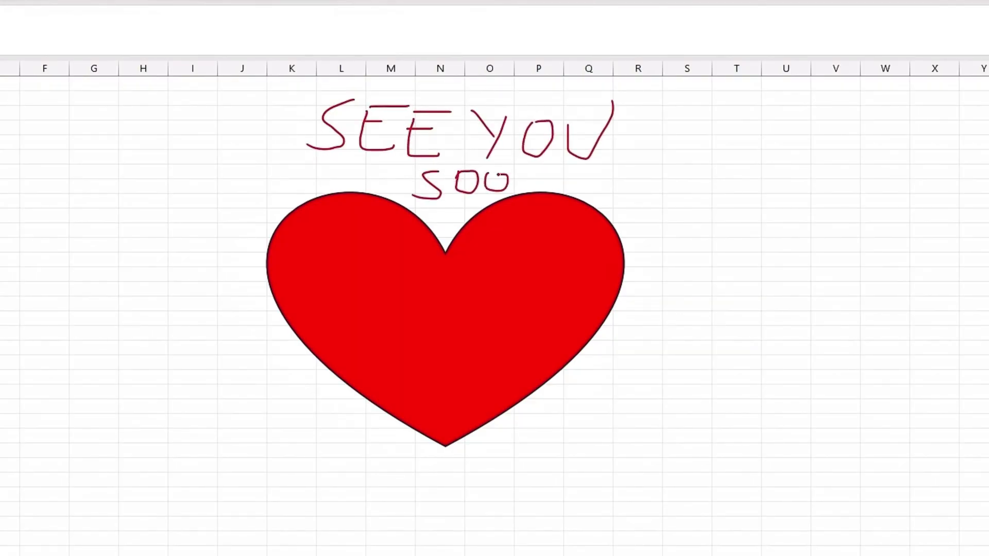